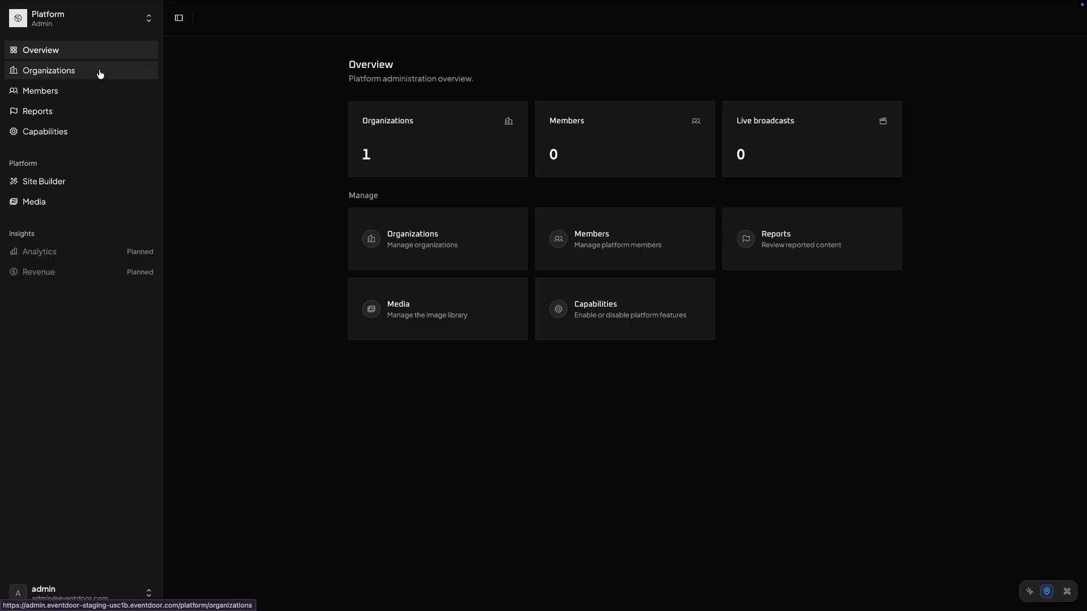
Step: Look over the platform's Organizations, Members, Reports and Capabilities pages
click(99, 73)
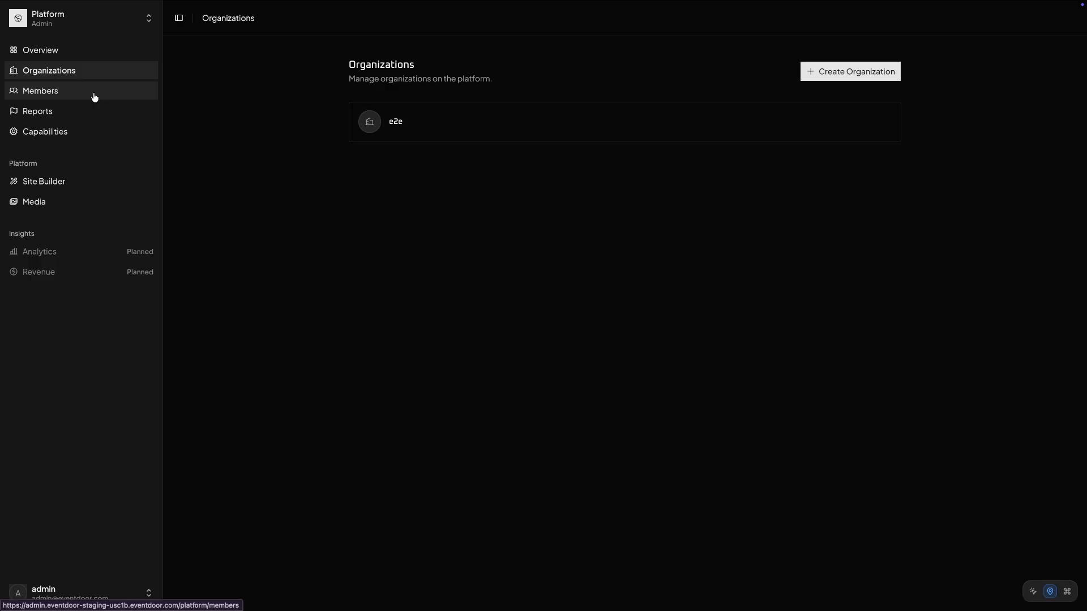
click(95, 98)
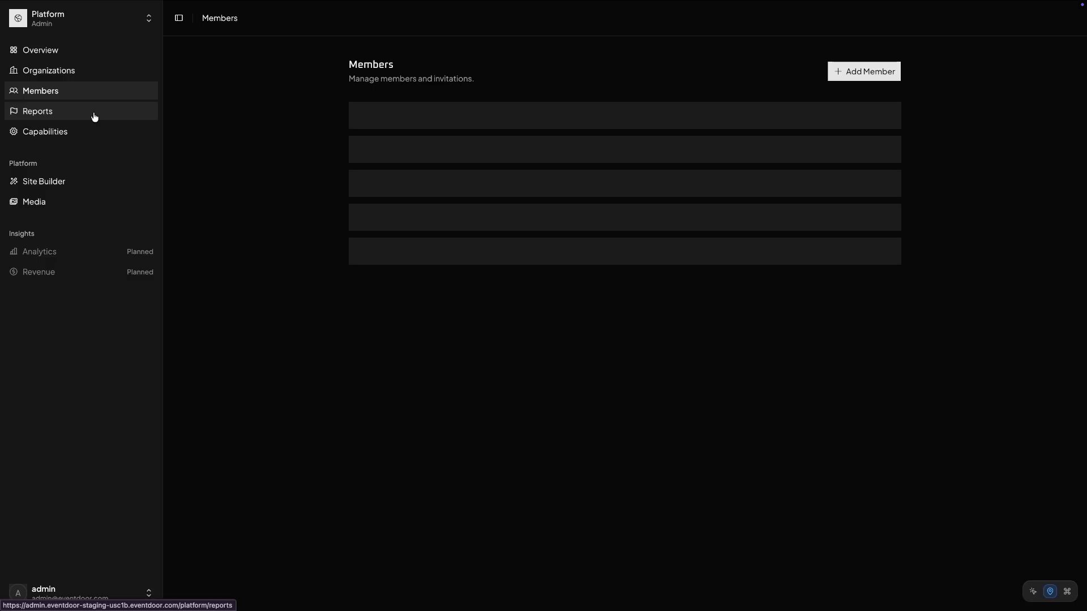
click(95, 118)
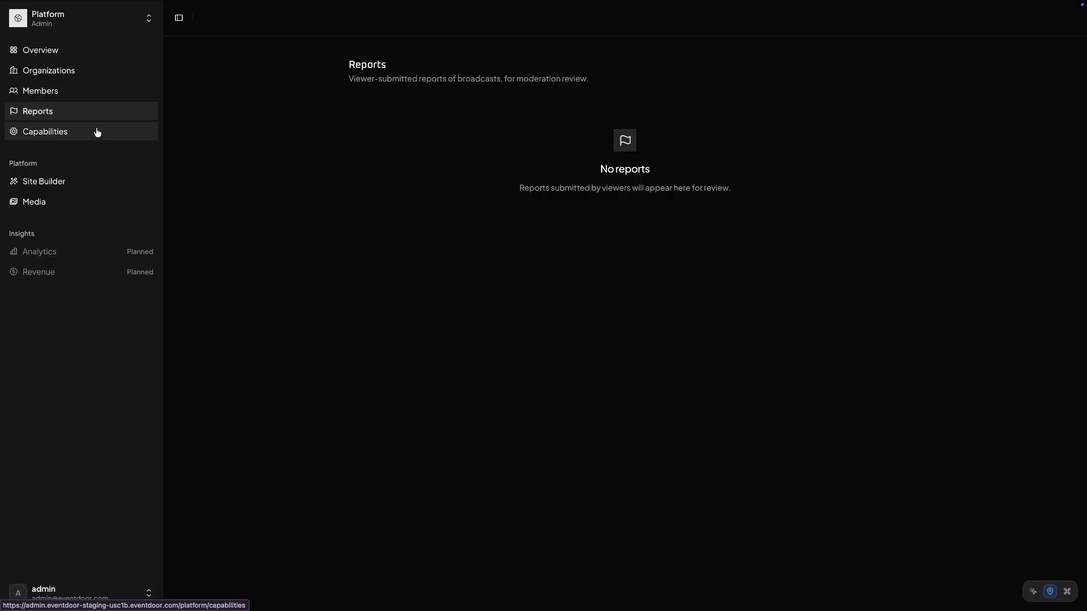
click(97, 133)
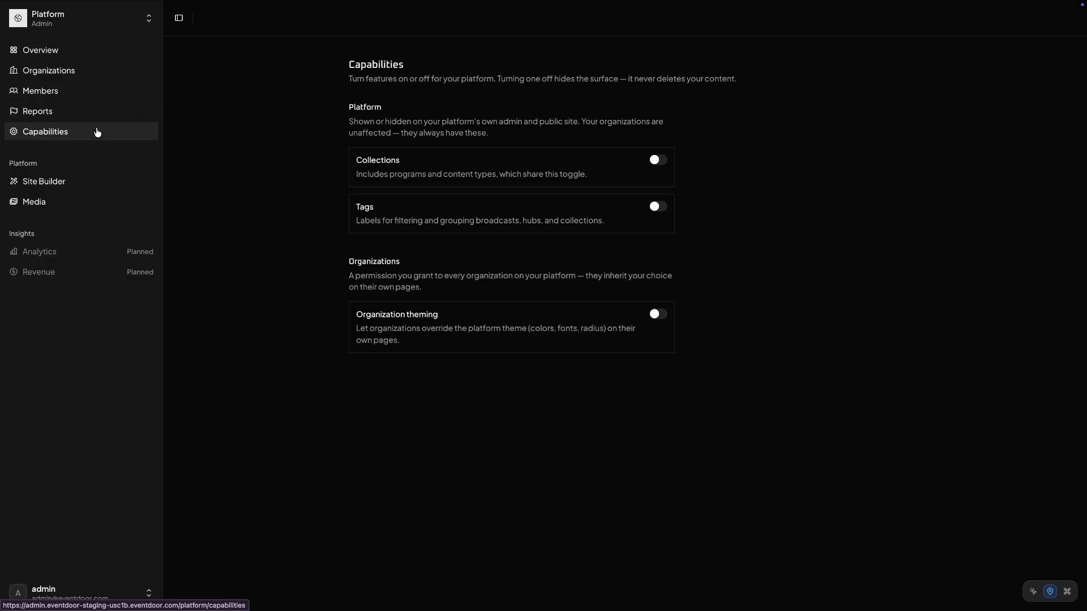
Step: Enable the platform's Collections, Tags and Organization theming capabilities and disable all three again
click(655, 160)
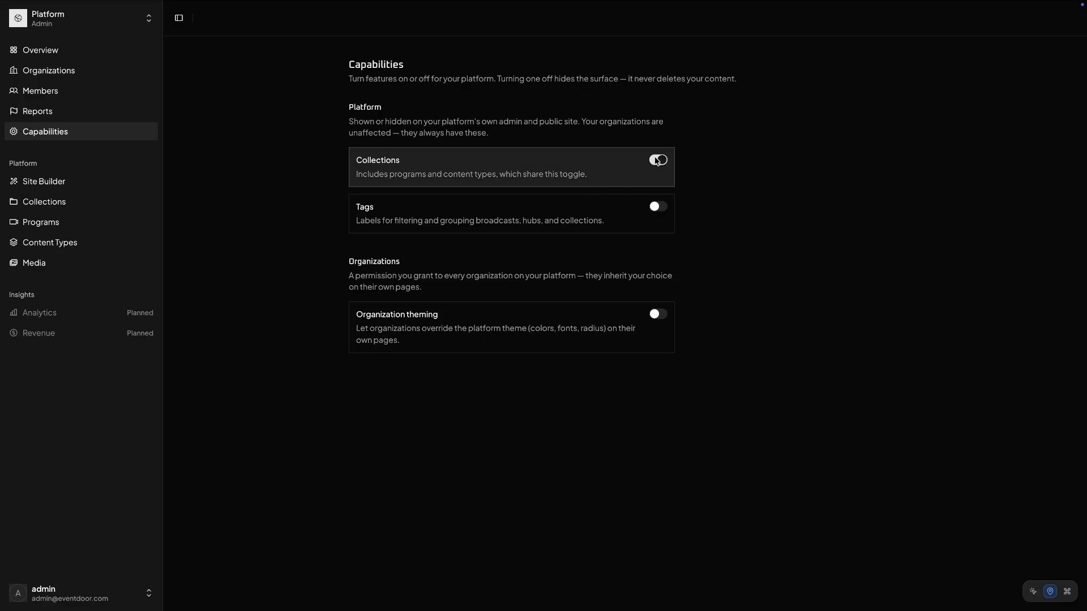
click(657, 207)
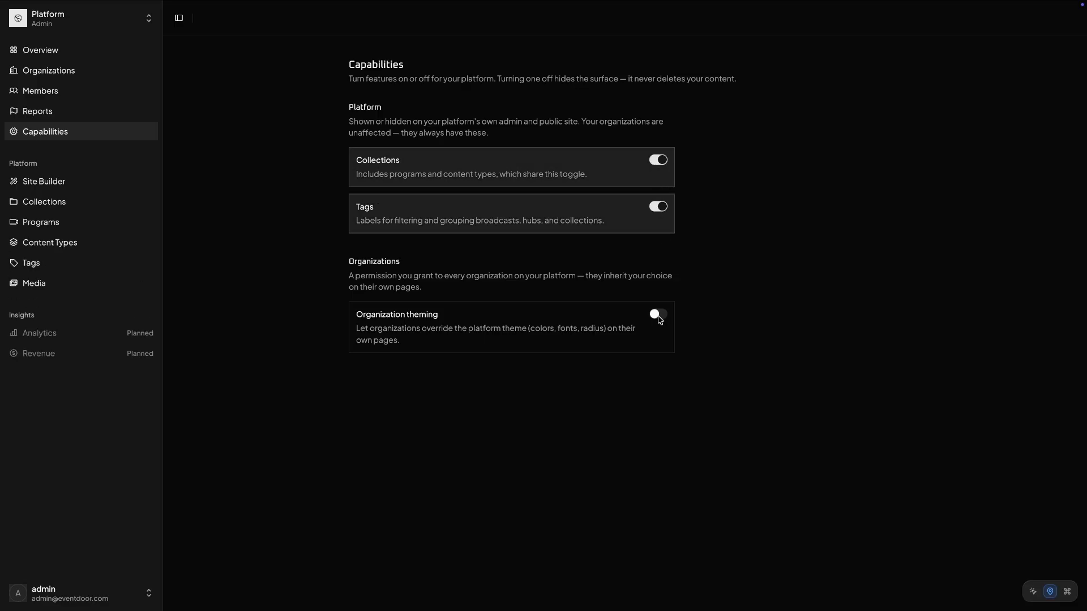
click(659, 318)
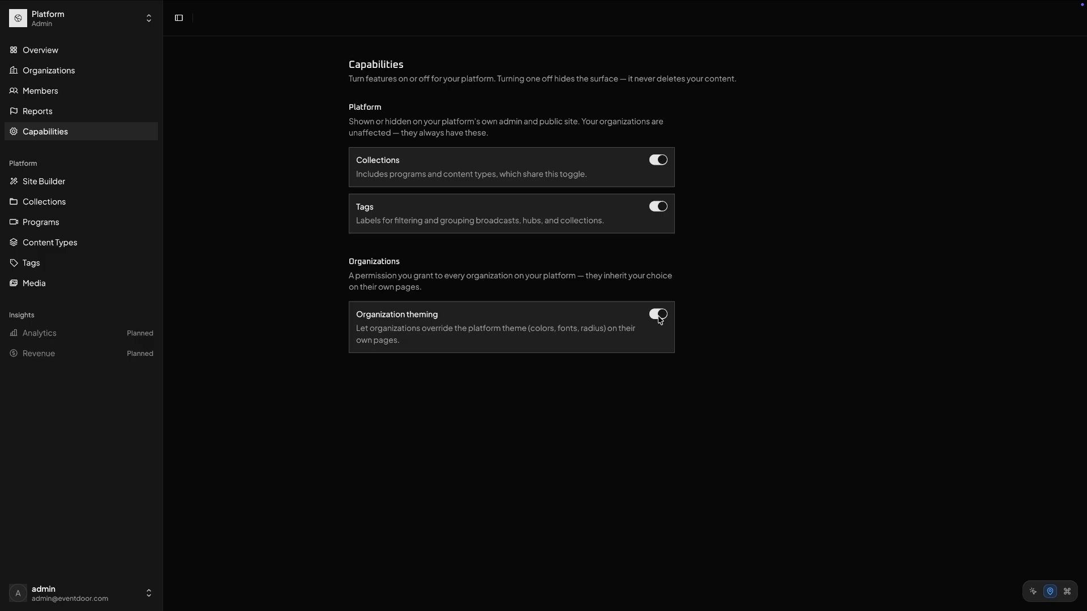
click(659, 318)
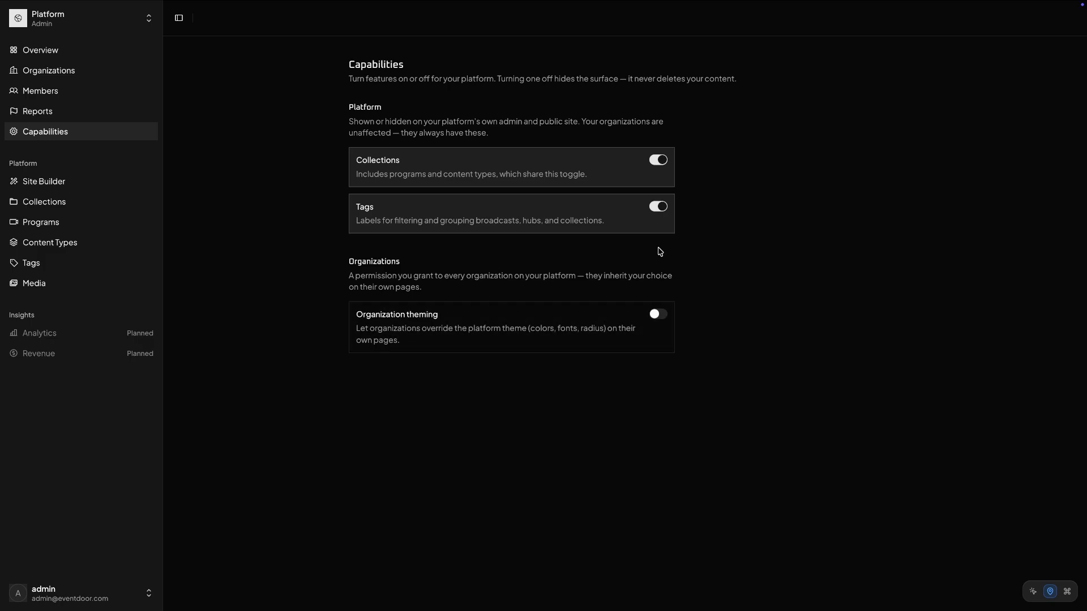
click(659, 208)
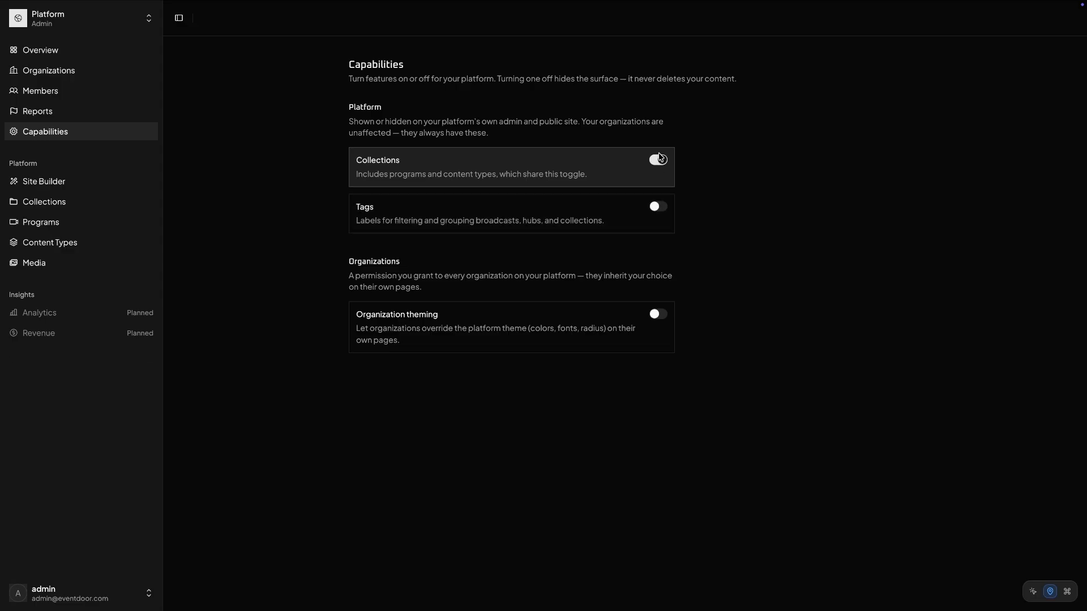
click(658, 160)
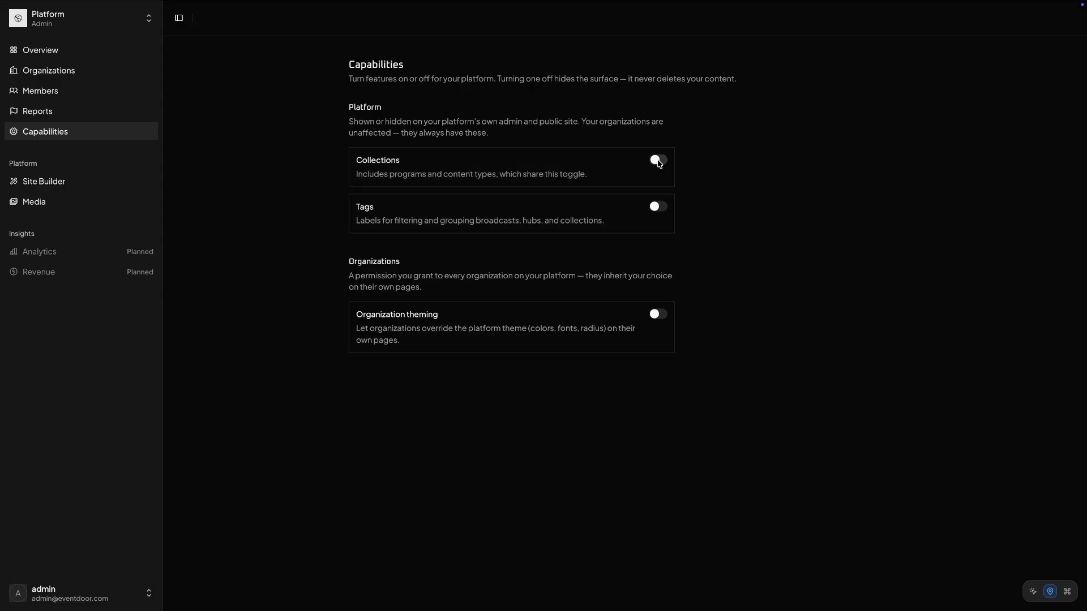
Step: Give the platform theme rounded corners through the Site Builder's Radius setting
click(54, 184)
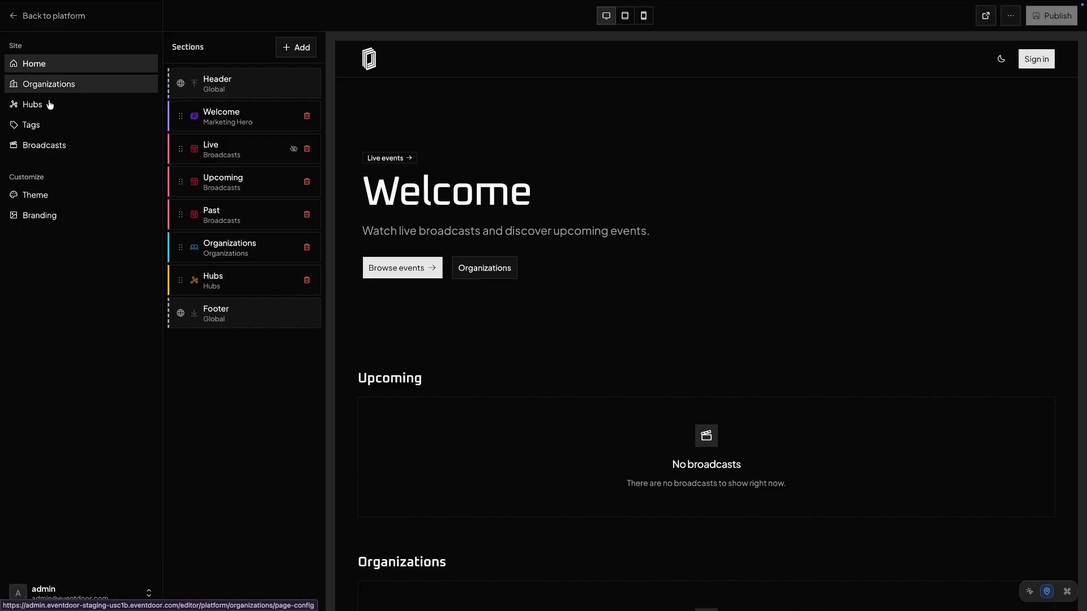
click(73, 203)
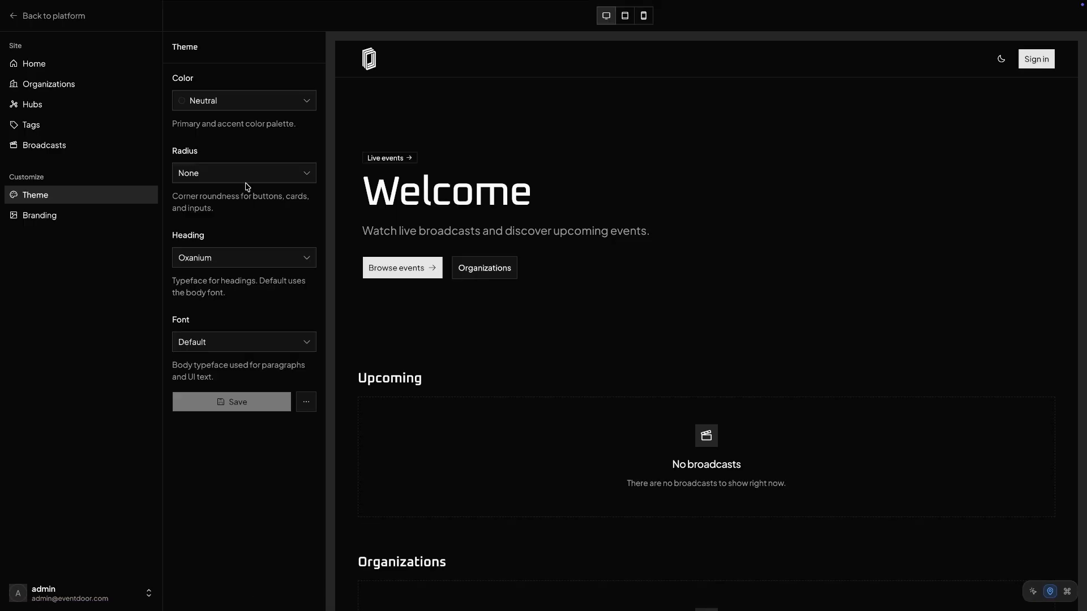
click(244, 174)
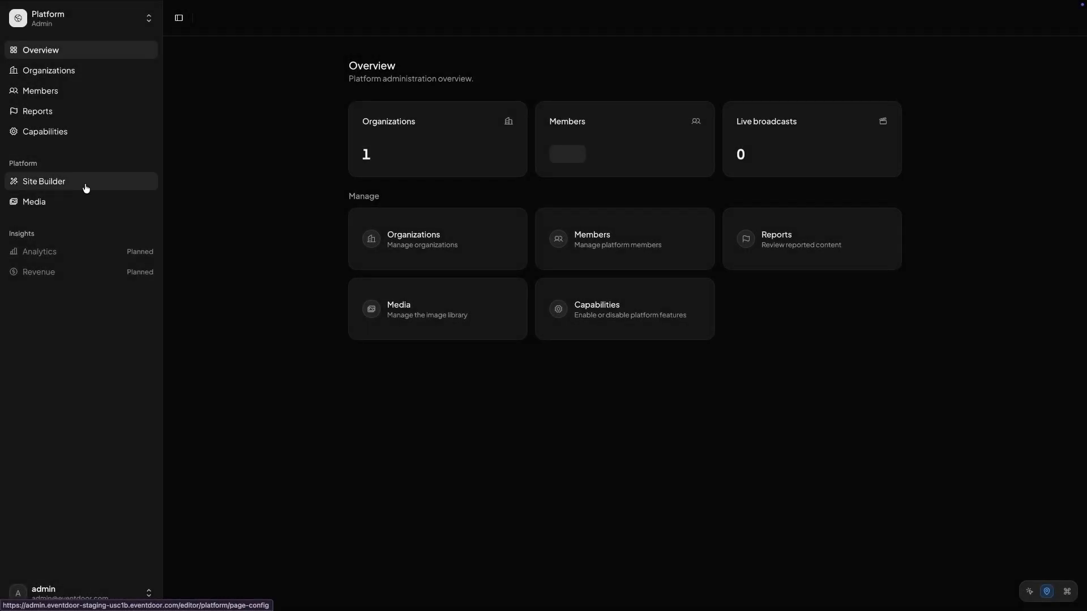
Step: View the platform's media library and return to the overview
click(86, 202)
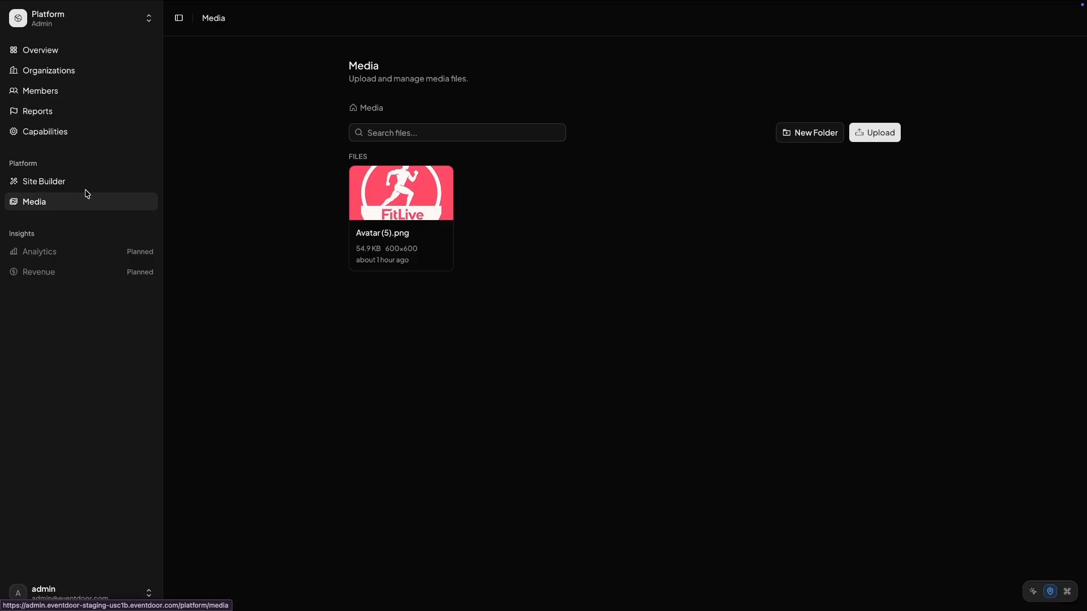
click(80, 50)
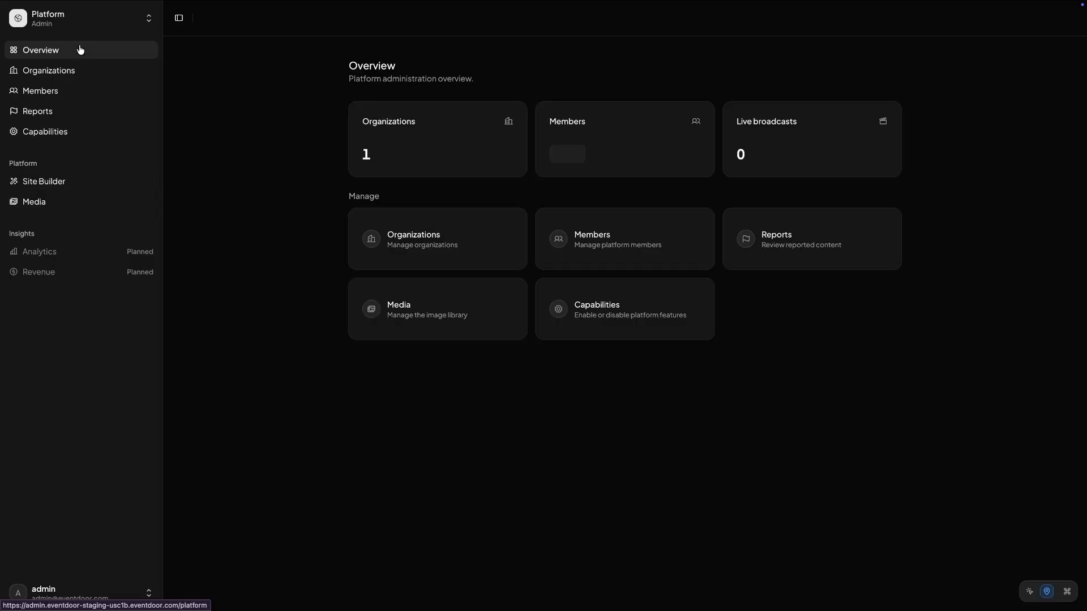
Step: Create an organization named FitLive with the description Online Fitness Training and Avatar (5).png as its avatar
click(84, 70)
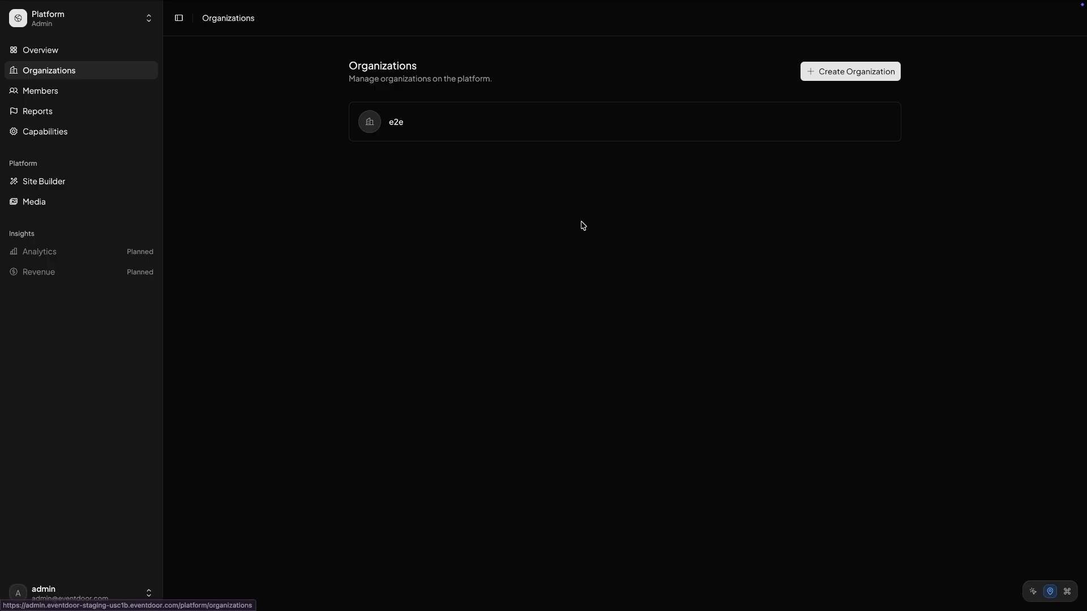
click(858, 72)
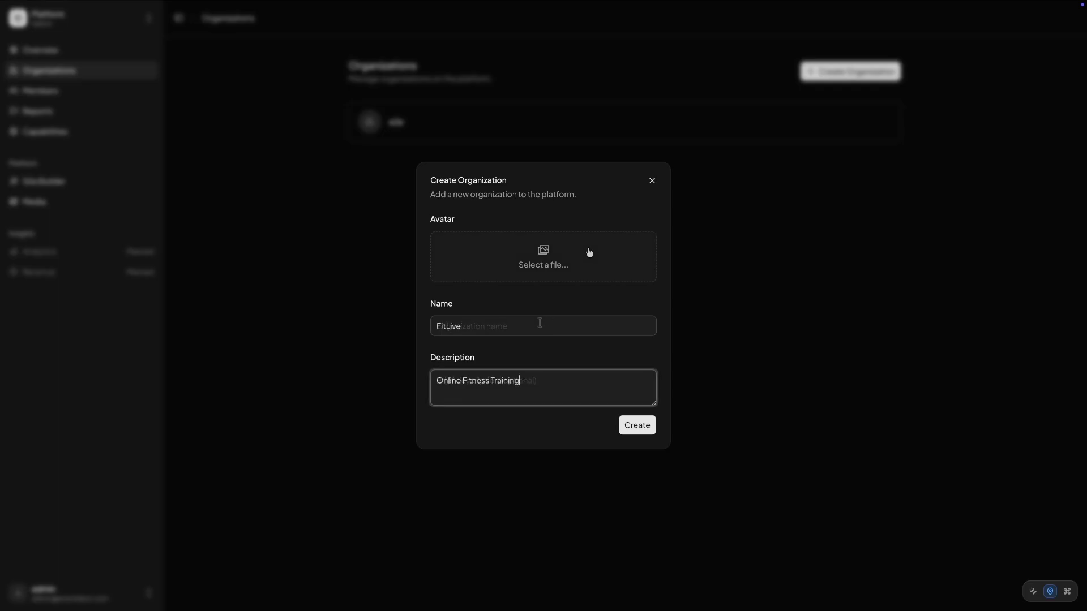
click(574, 245)
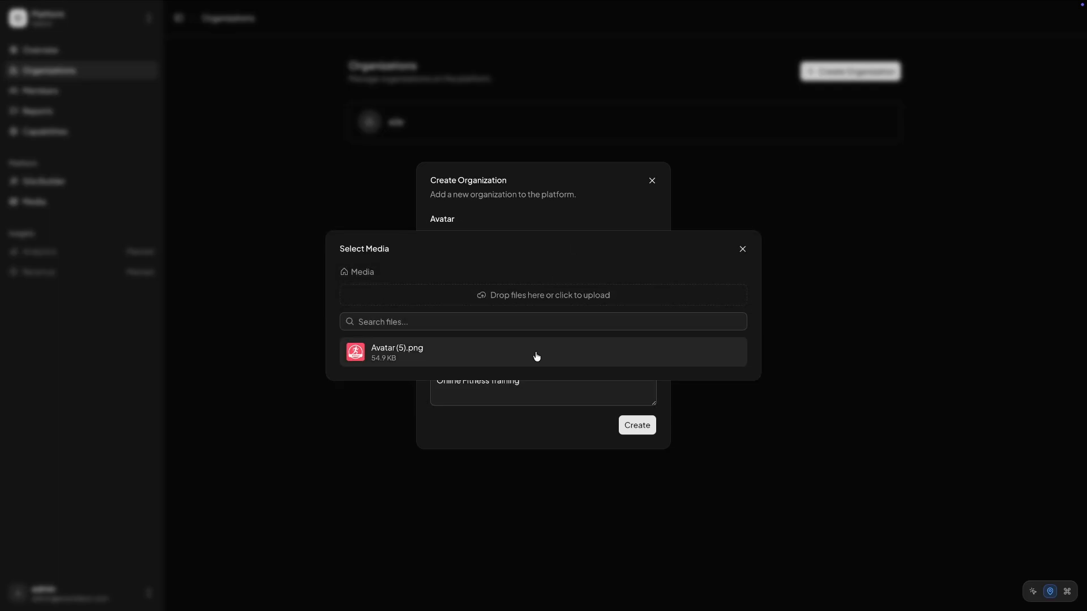
click(537, 355)
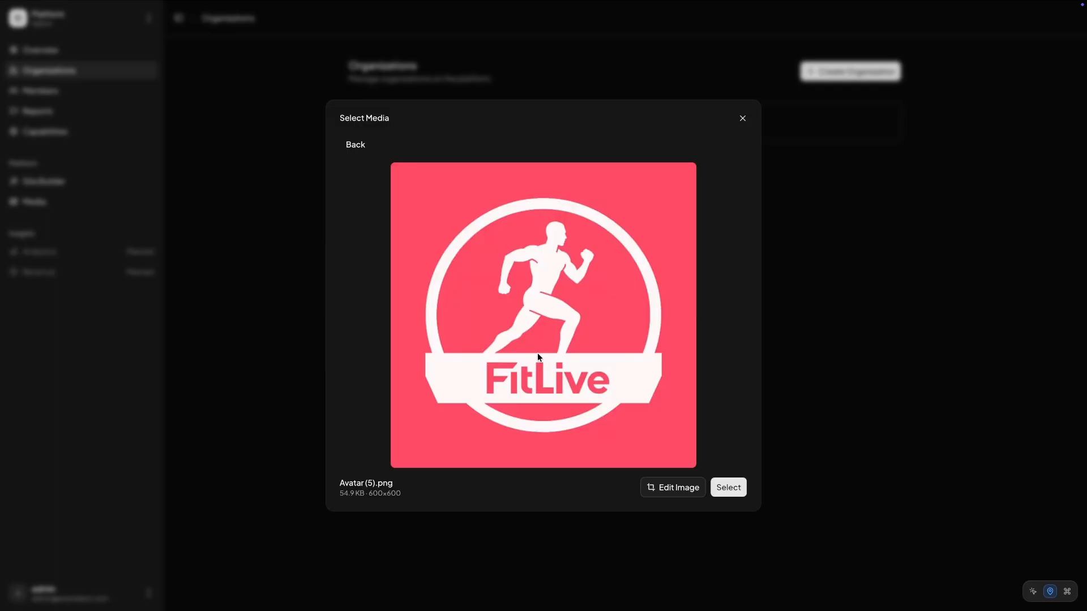
click(729, 487)
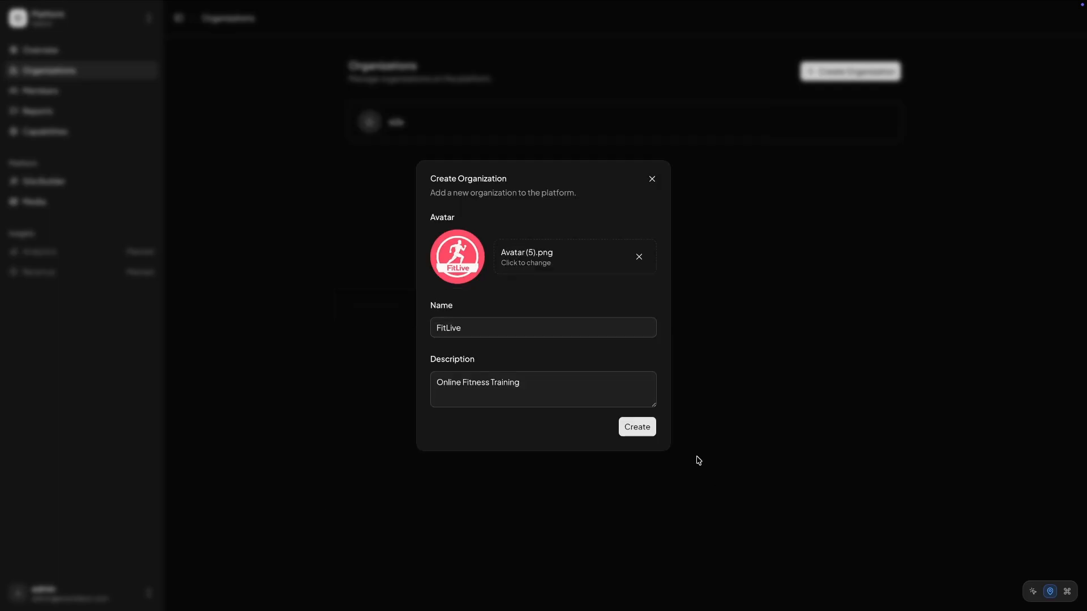
click(633, 439)
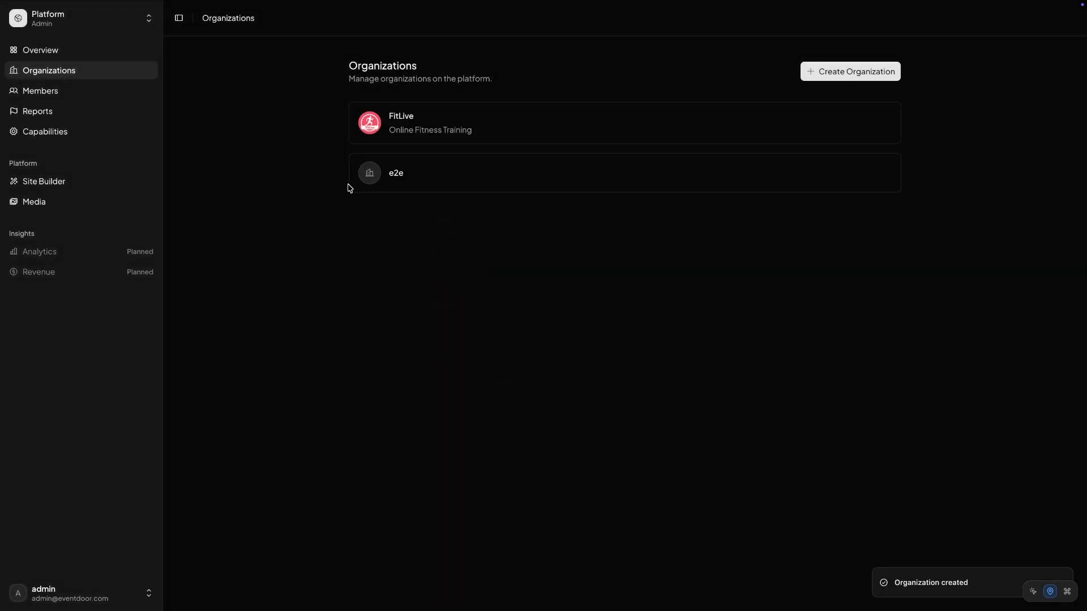
Step: Switch to the FitLive organization's admin area and view its members
click(129, 24)
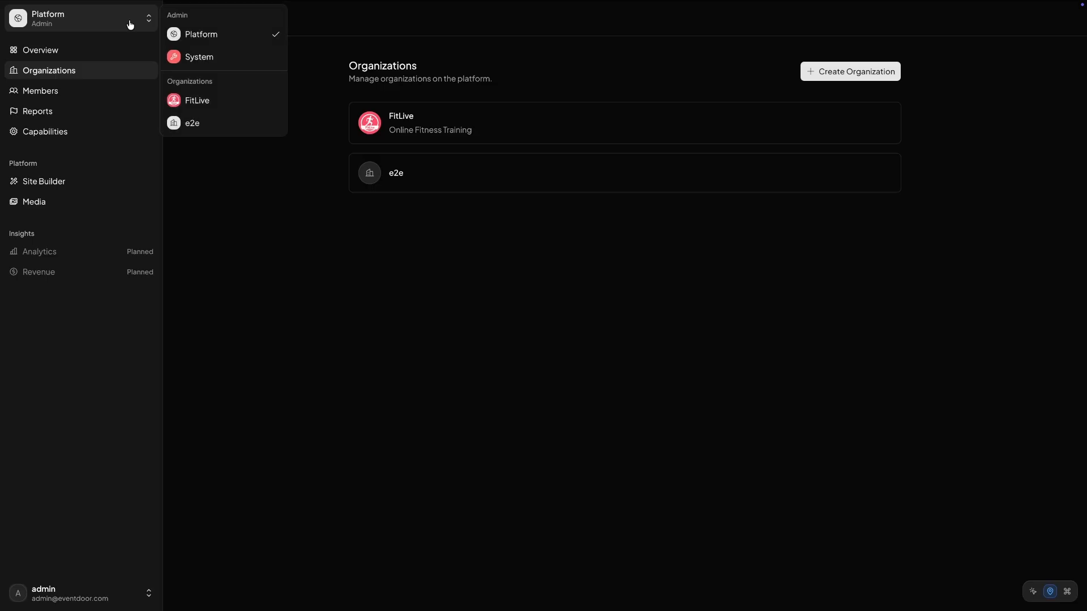
click(221, 105)
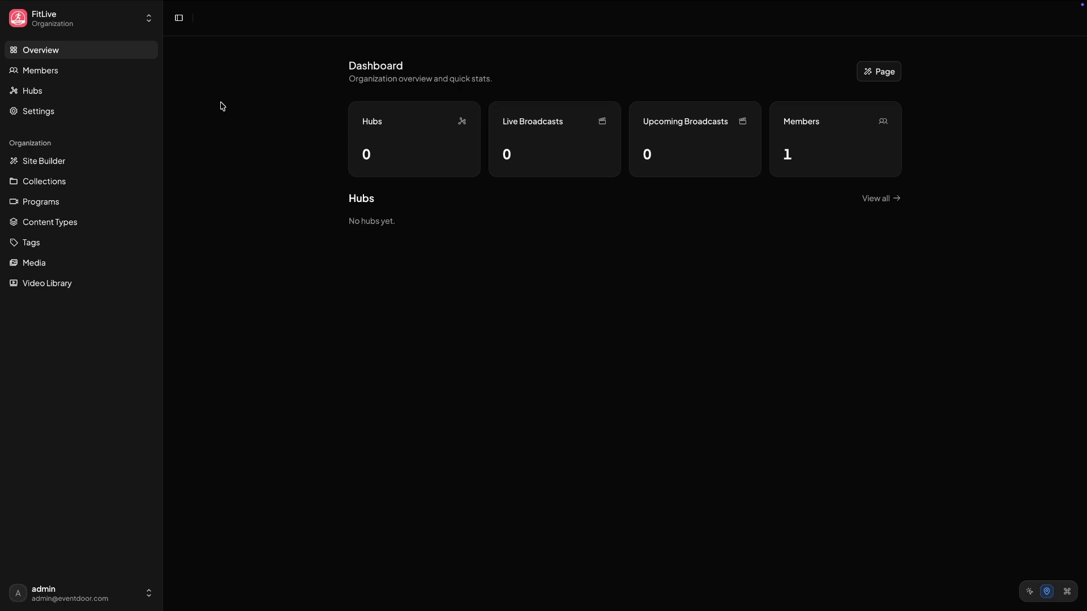
click(105, 74)
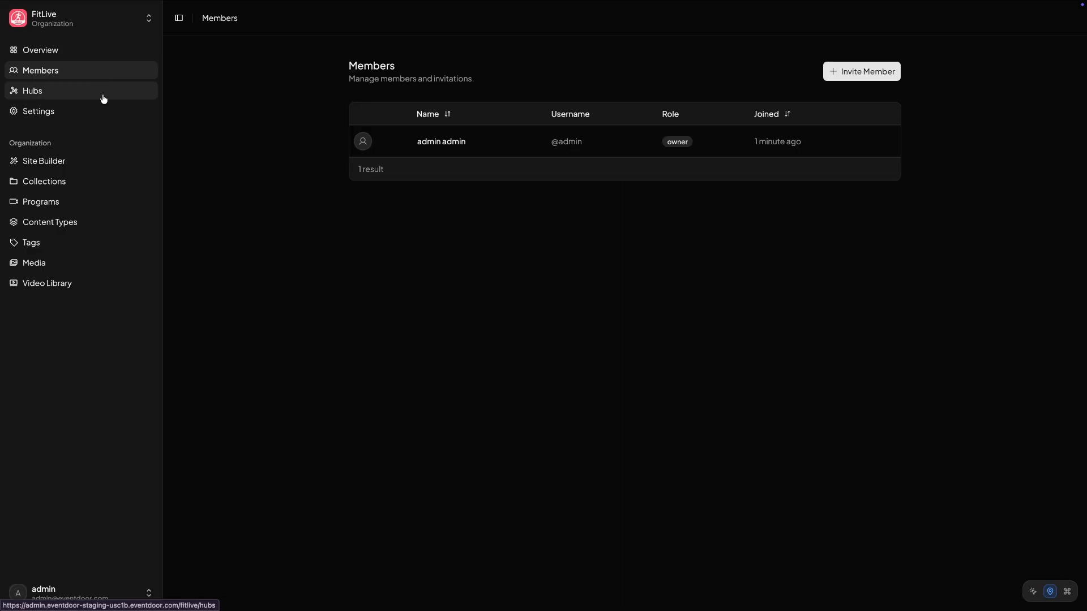
Step: Start a new hub in FitLive named Legs with the end date July 31st, 2026
click(103, 97)
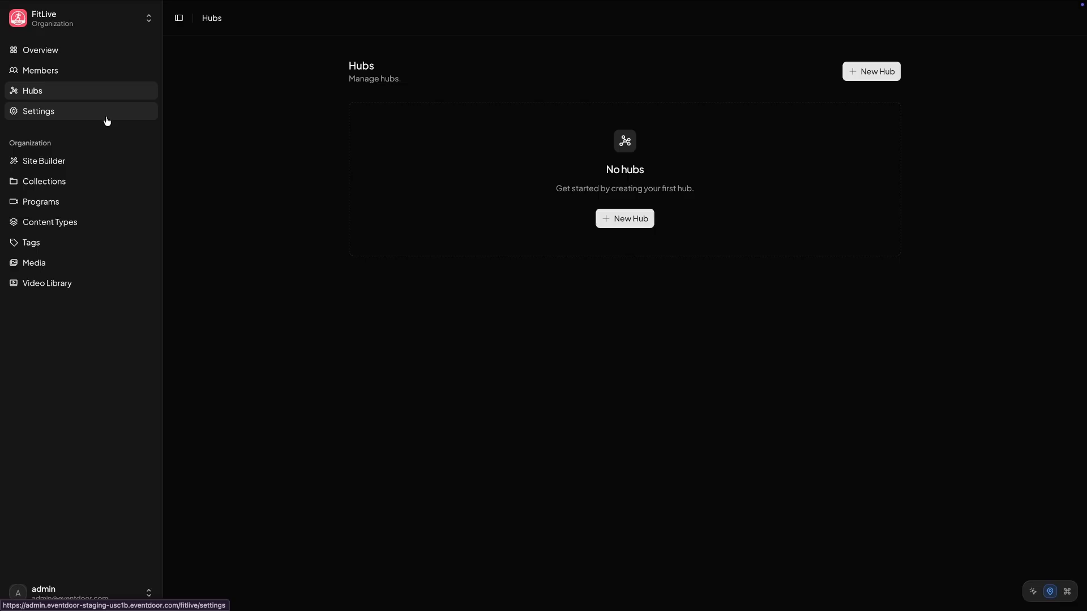
click(629, 226)
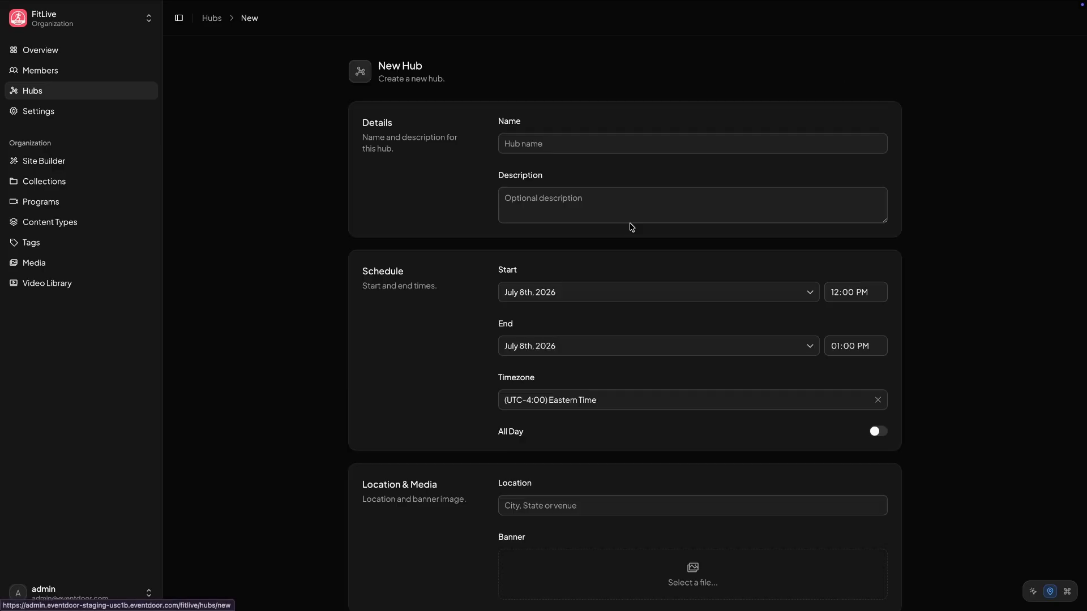
click(647, 143)
text(Legs)
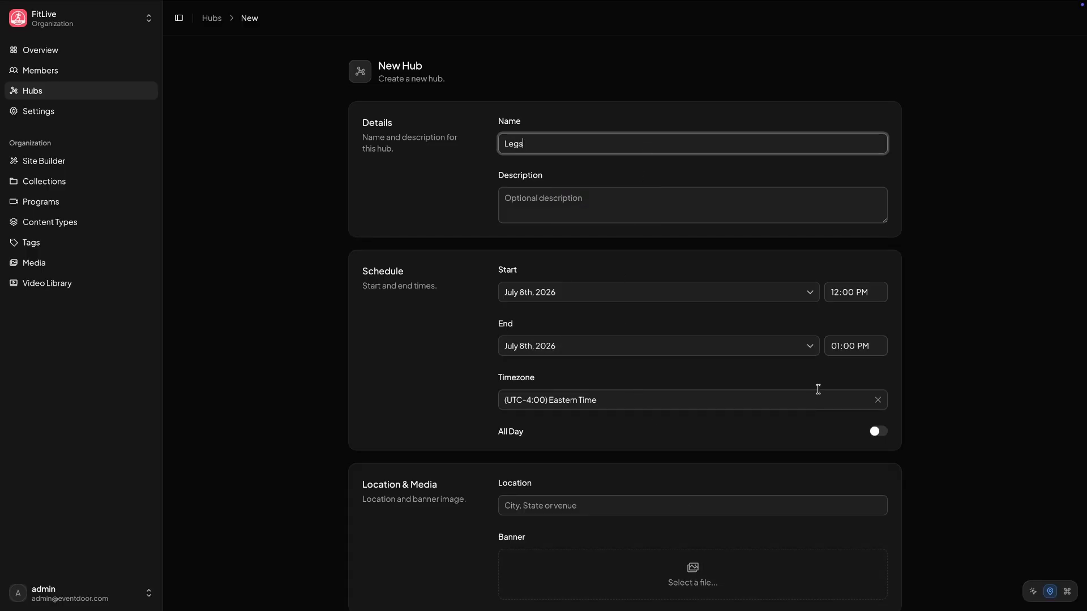
click(801, 348)
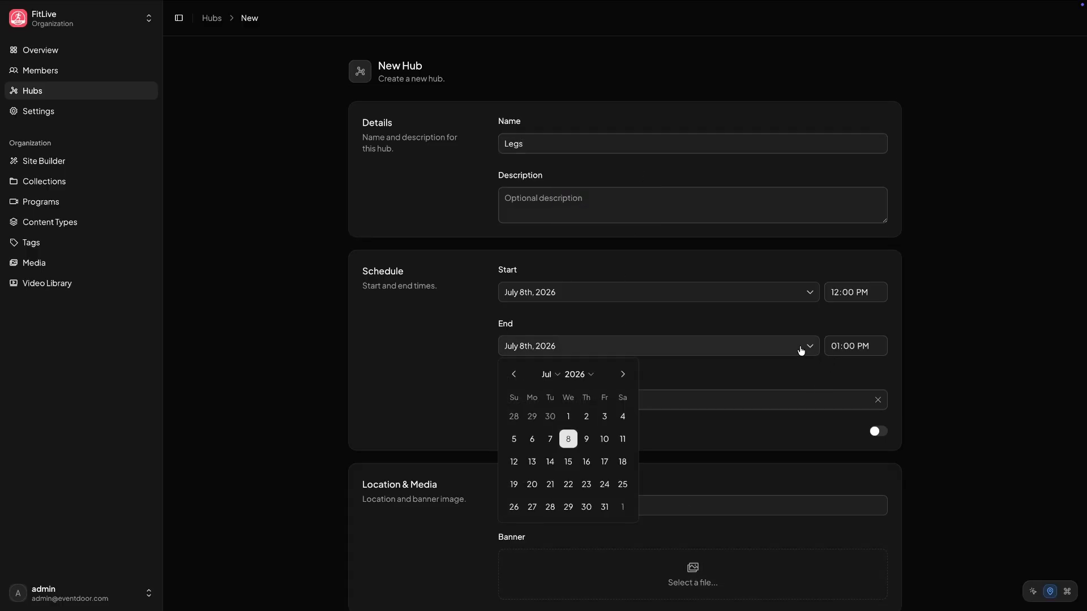
click(604, 507)
Step: Add HUB YOGA (1).png as the new hub's banner and create the hub
click(658, 572)
scroll(721, 572, down, 3)
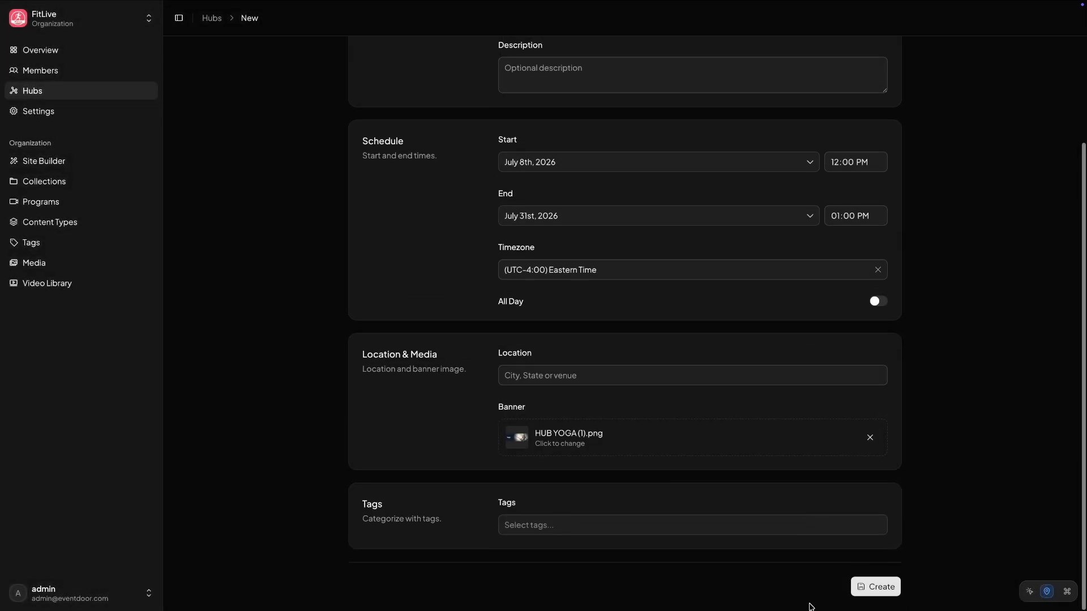
click(866, 593)
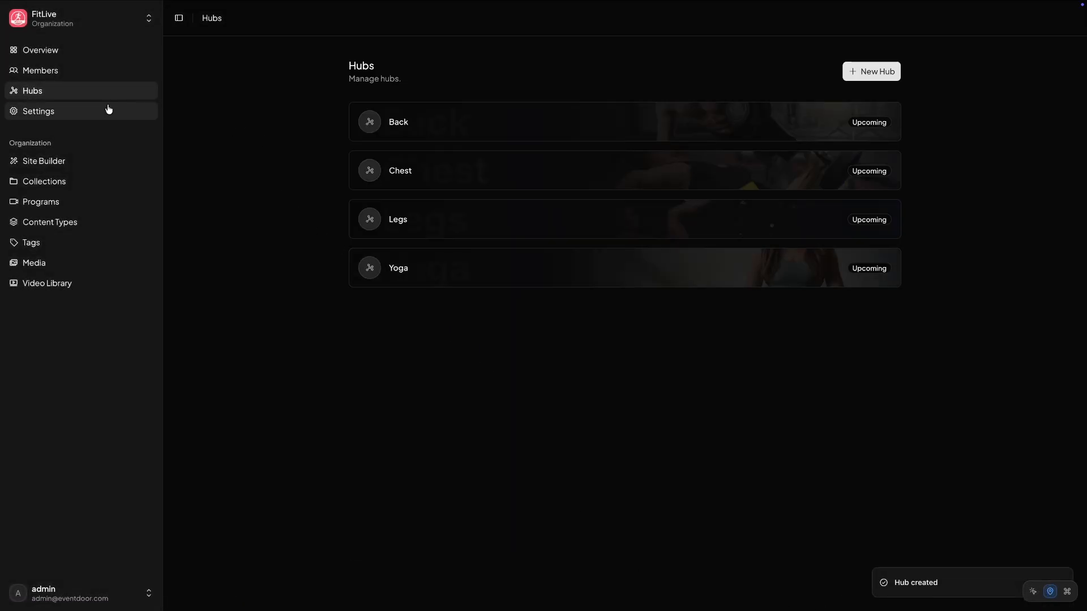
Step: Create a content type with the singular label Trainer, the plural label Trainers and a person icon
click(69, 221)
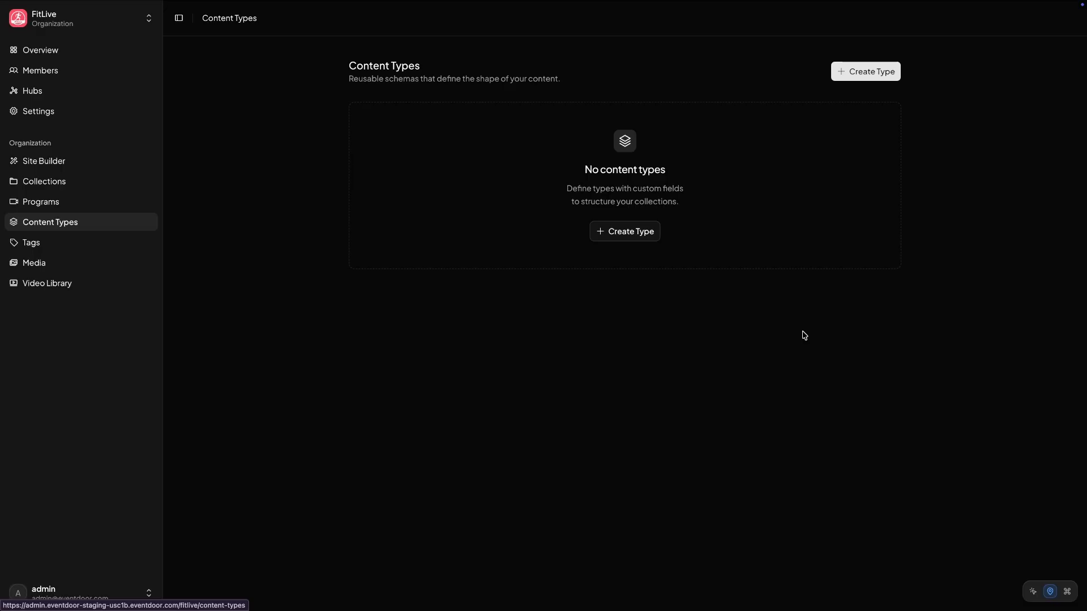
click(609, 235)
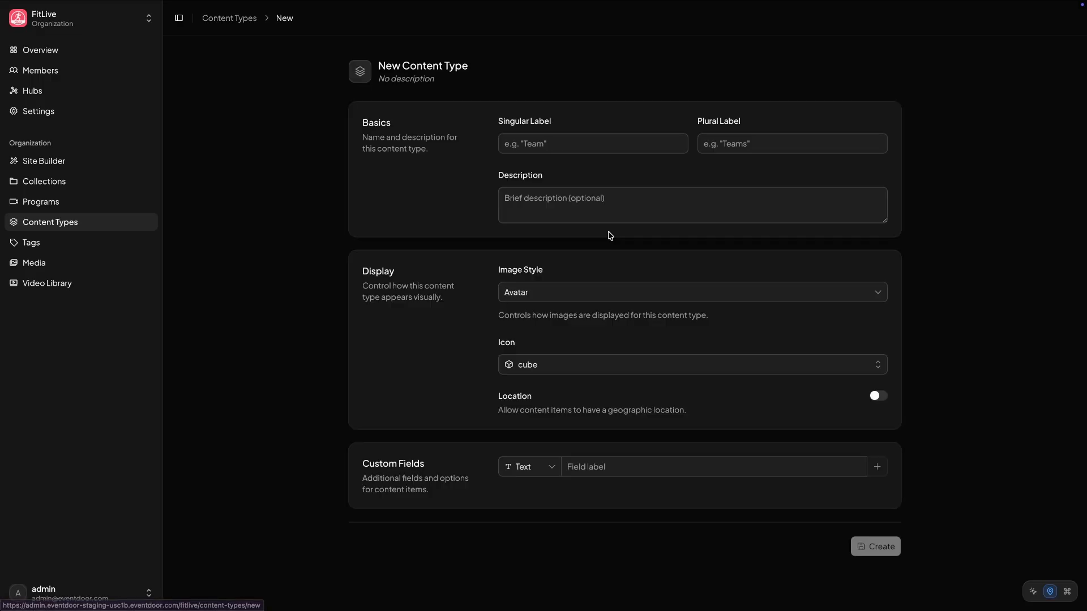
click(589, 144)
text(Trainer)
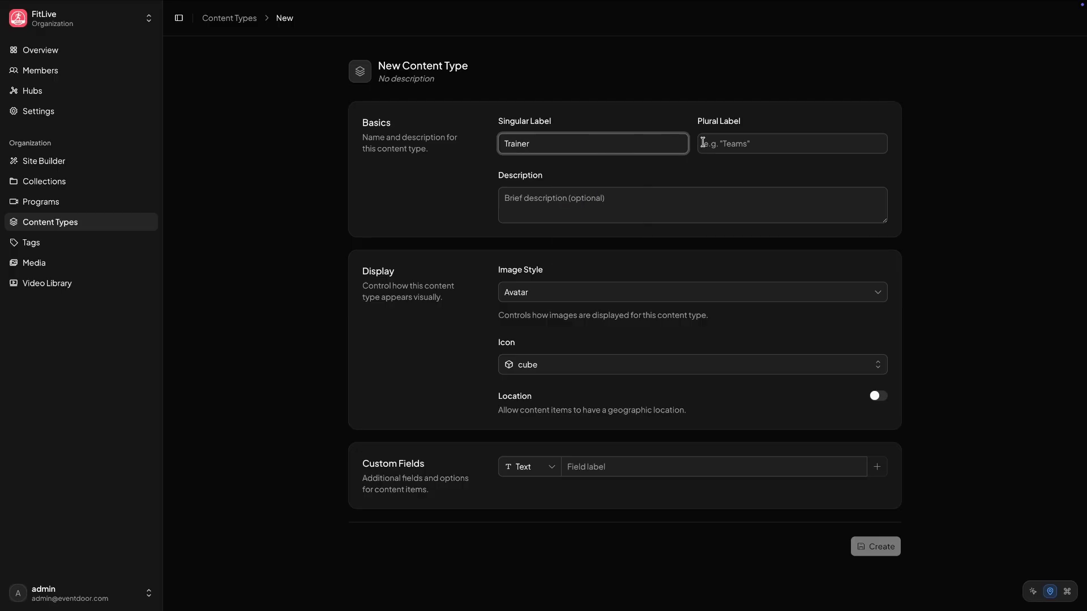
click(763, 141)
text(Trainers)
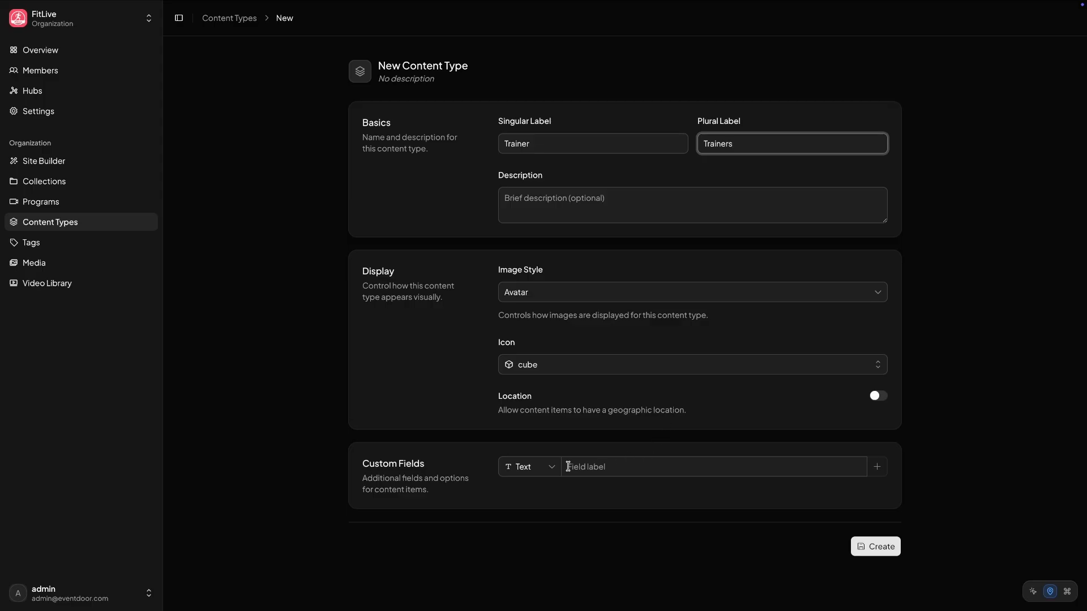
click(535, 468)
click(876, 547)
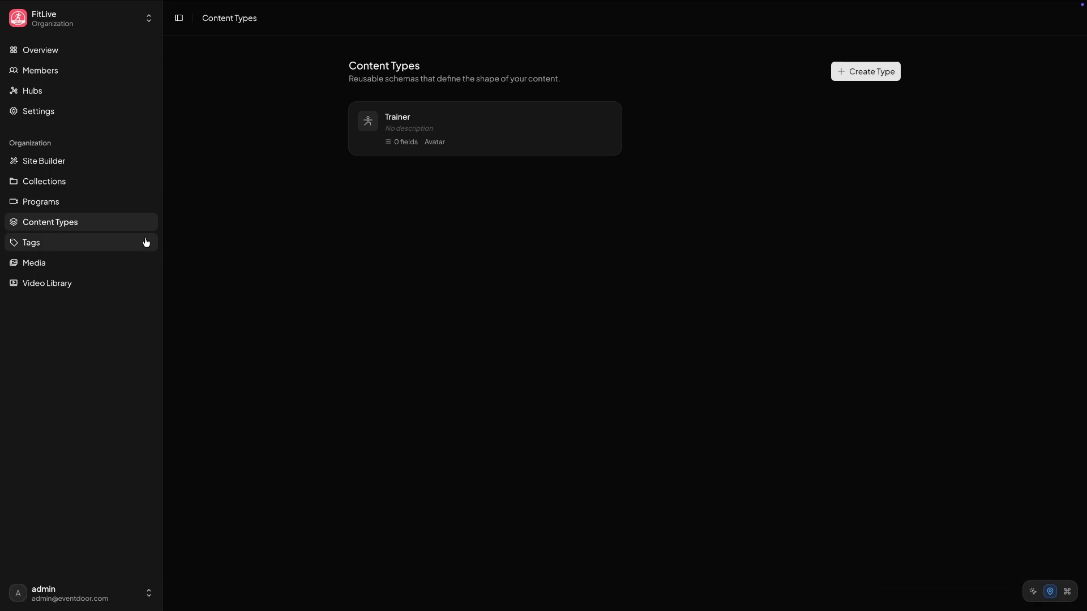
Step: Create a collection named LiveFit Trainers that uses the Trainer content type
click(84, 182)
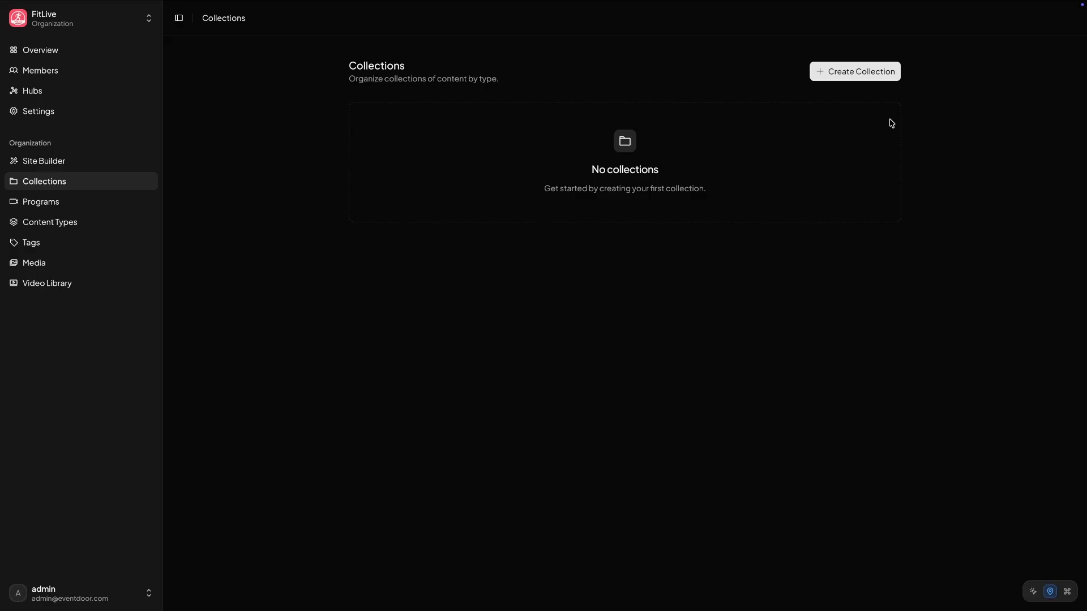
click(860, 76)
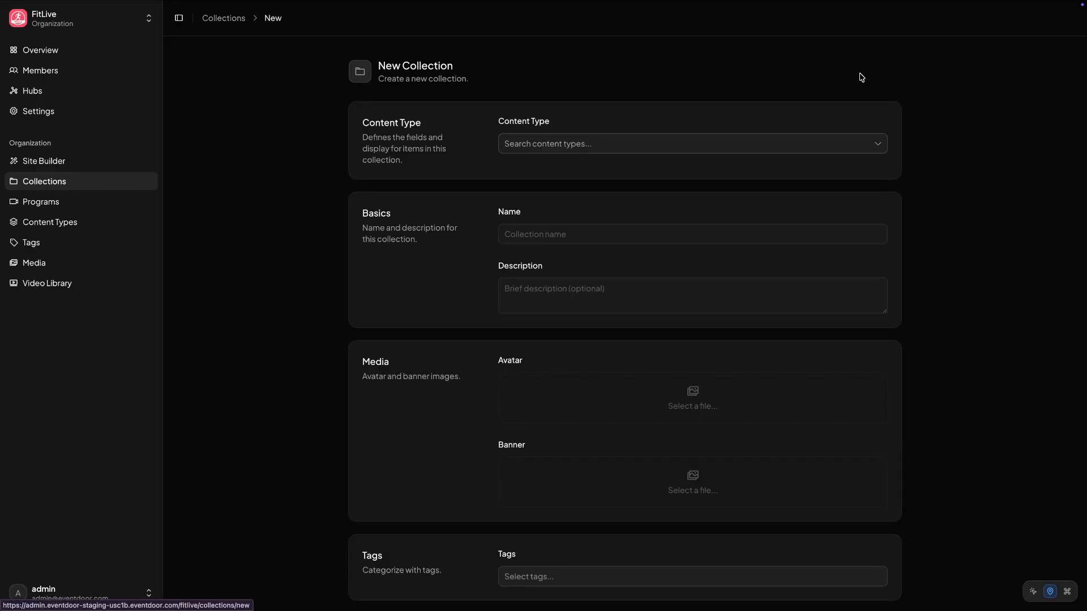
click(739, 145)
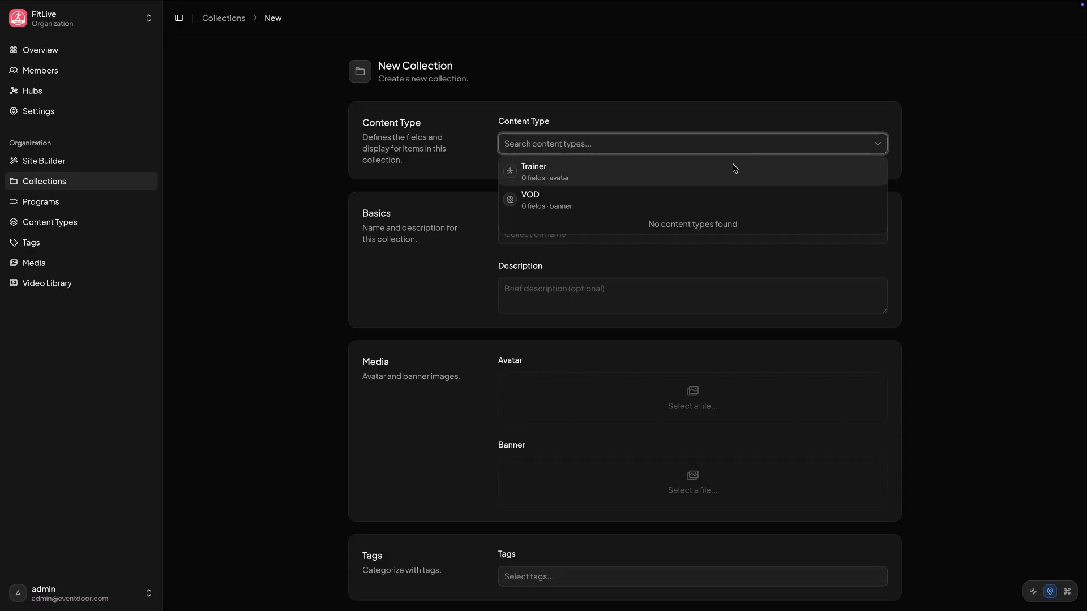
click(734, 170)
click(711, 234)
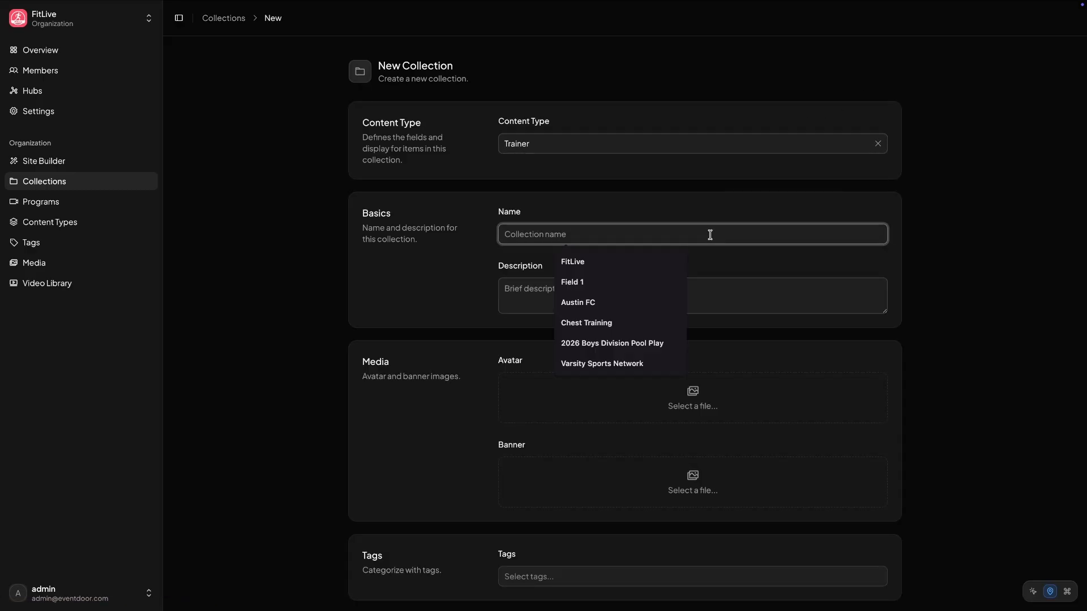
text(LiveF)
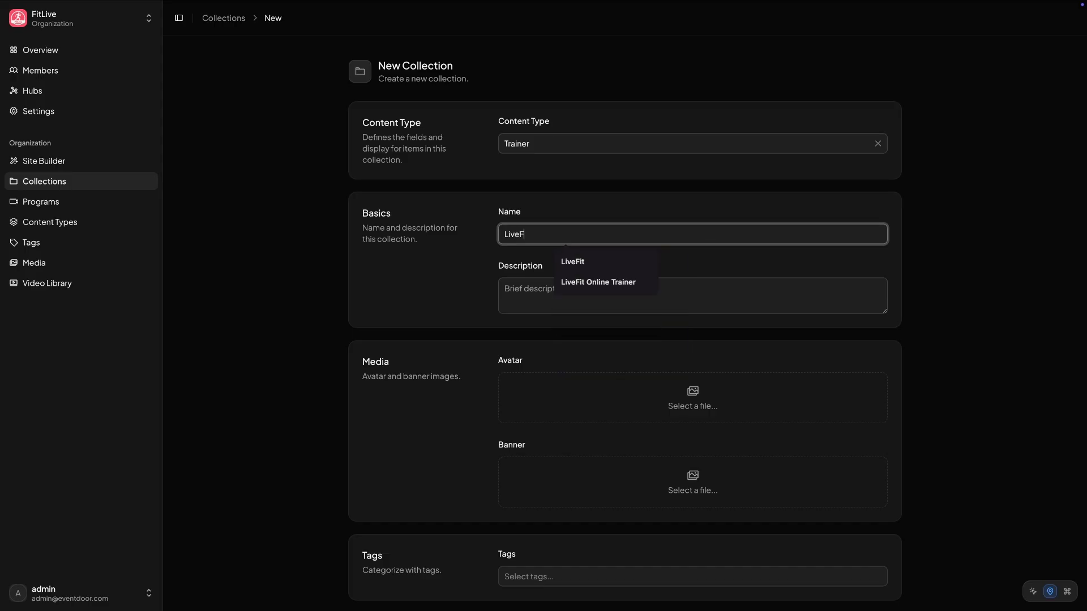
text(it Trainers)
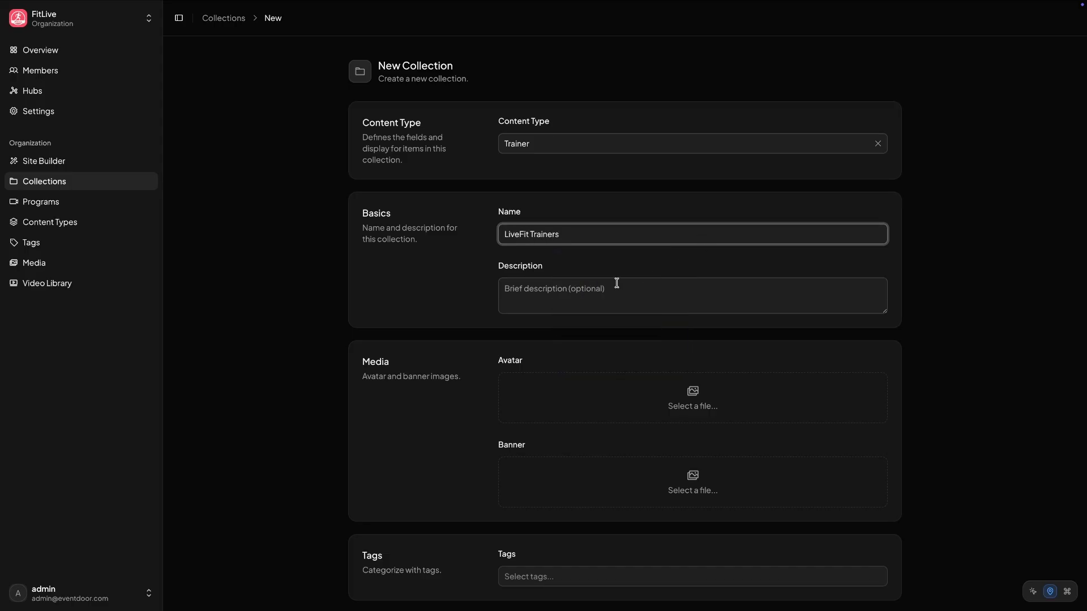
click(441, 374)
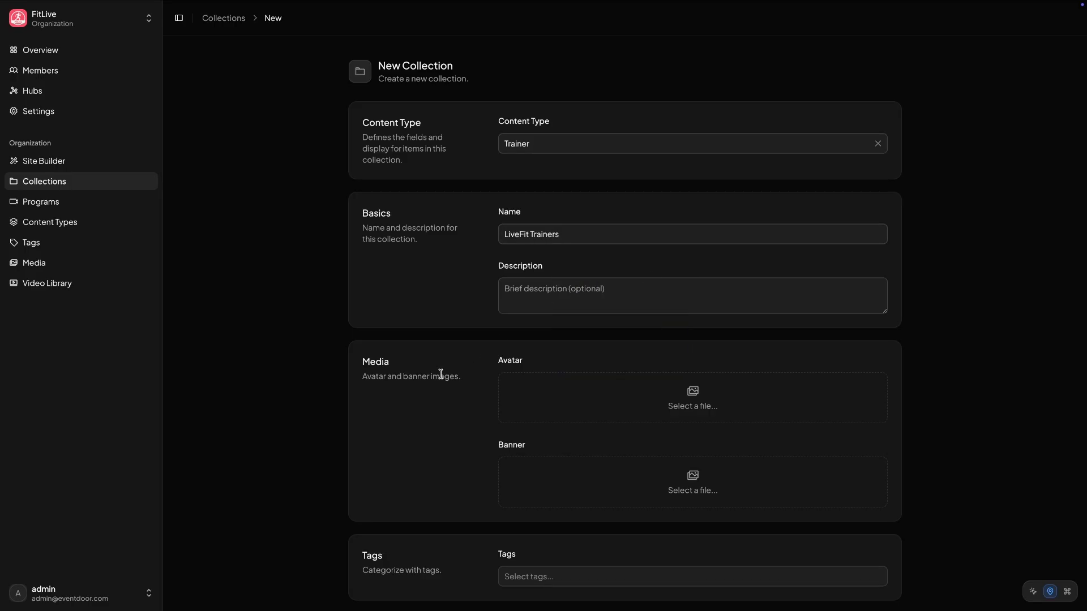
scroll(439, 376, down, 2)
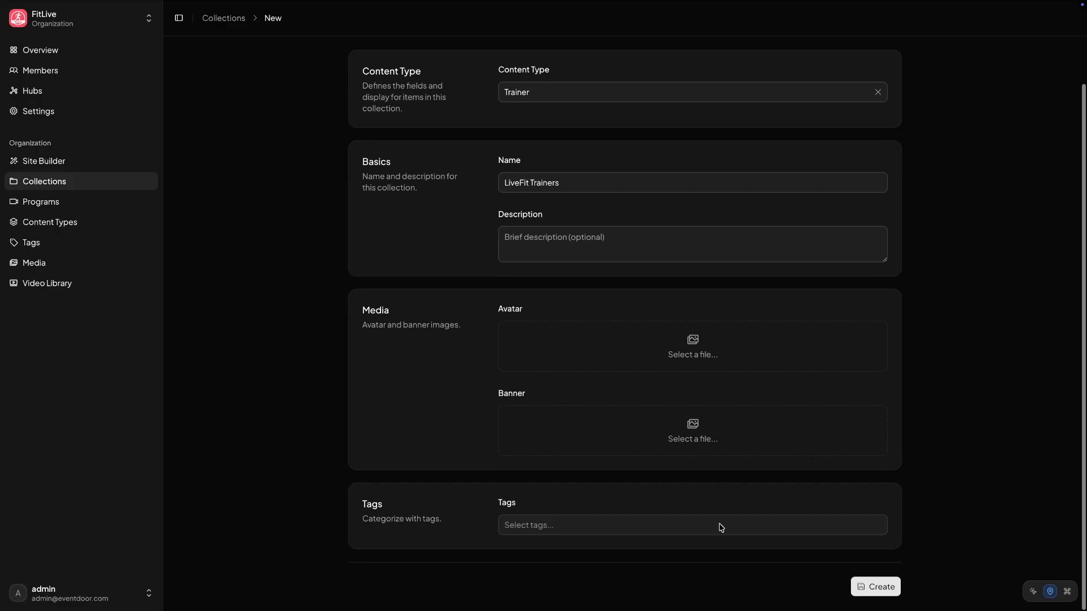
click(886, 588)
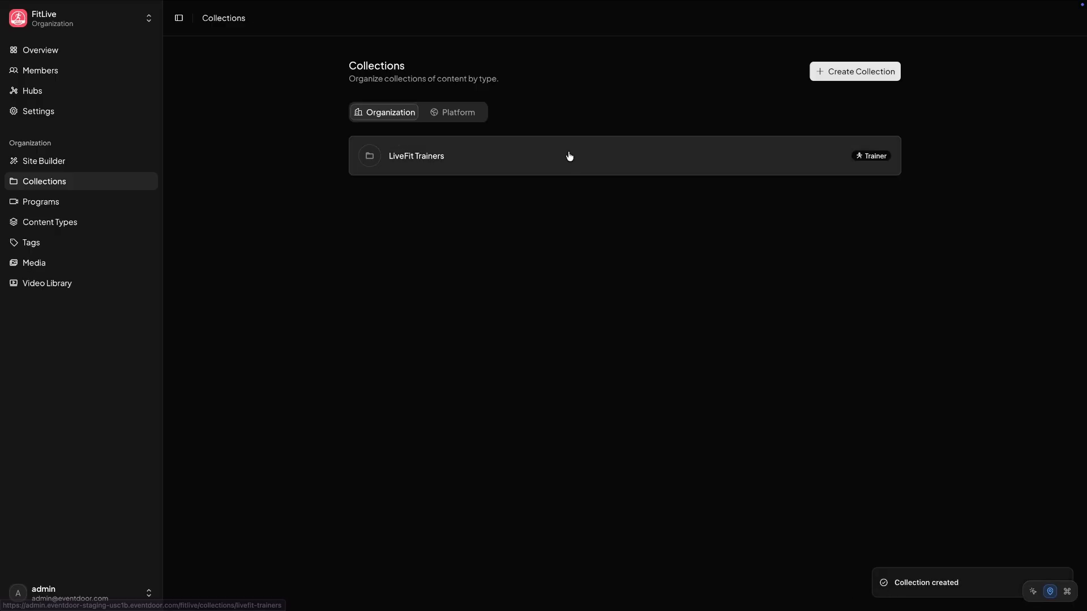
Step: Open the LiveFit Trainers collection and add a first item with the trainer's first name
click(569, 157)
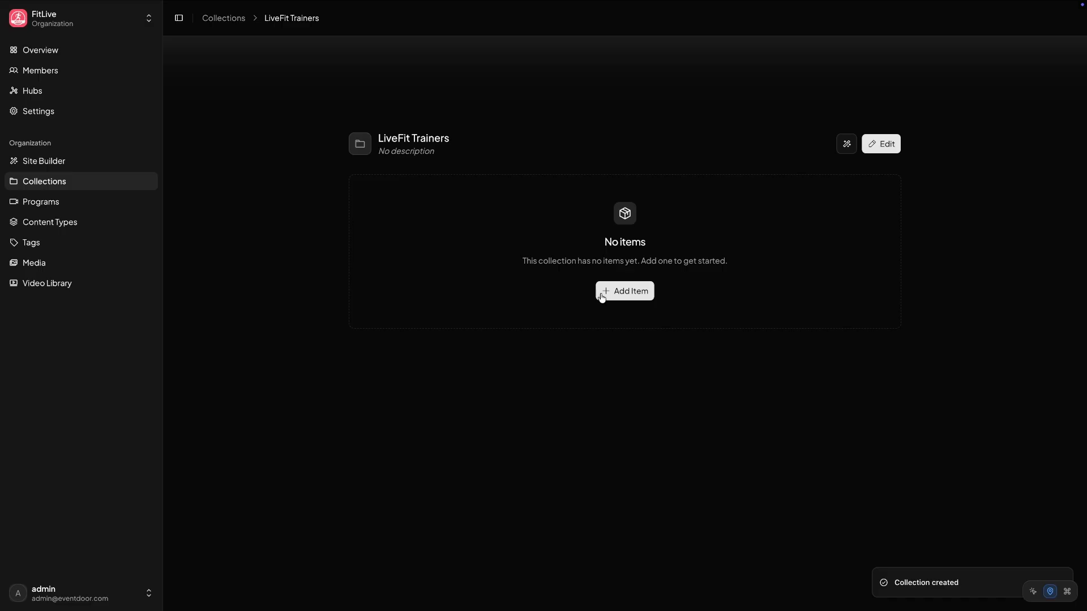
click(611, 297)
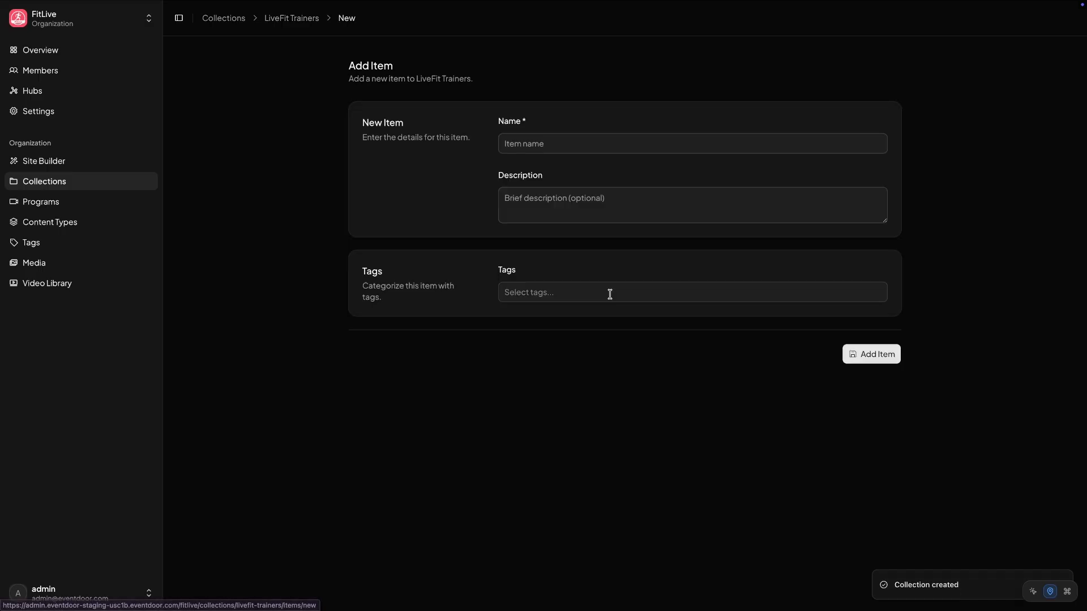
click(612, 148)
text(Ally)
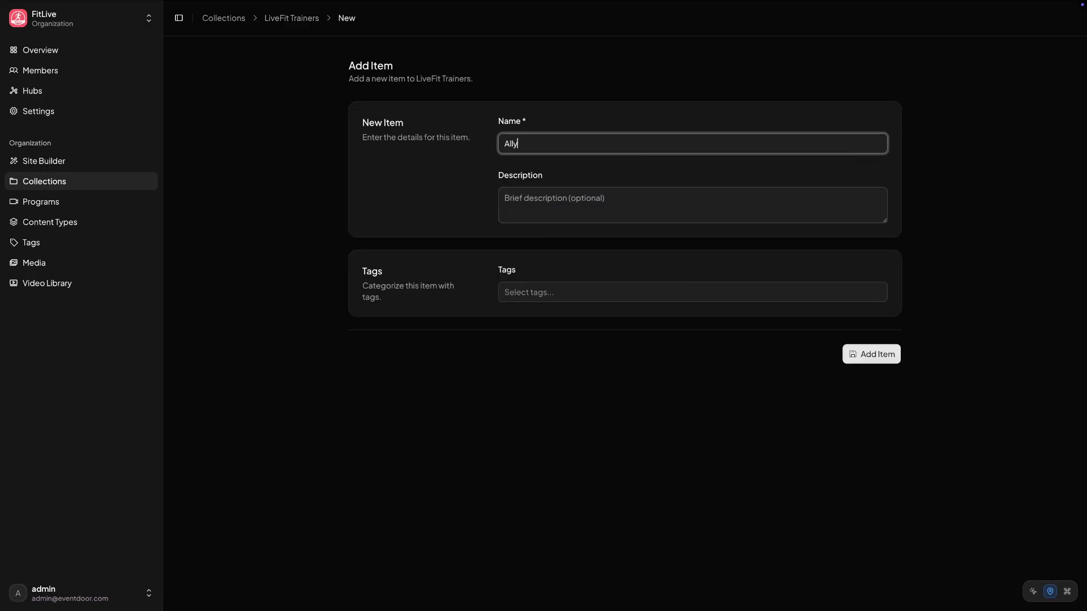
click(866, 355)
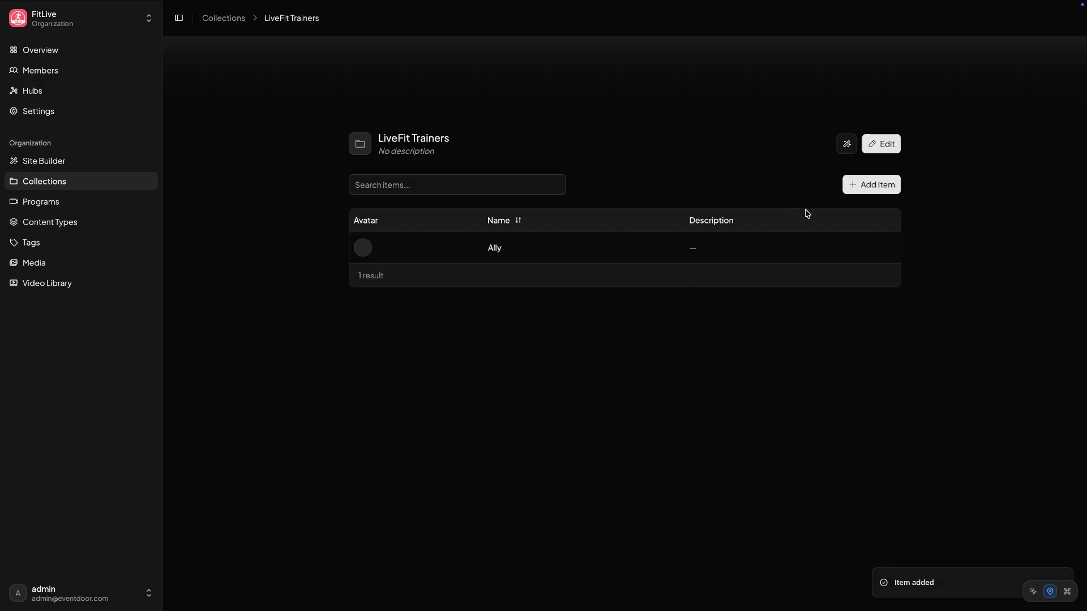
Step: Add a second item to the LiveFit Trainers collection with another trainer's first name
click(871, 185)
click(716, 143)
text(Laurie)
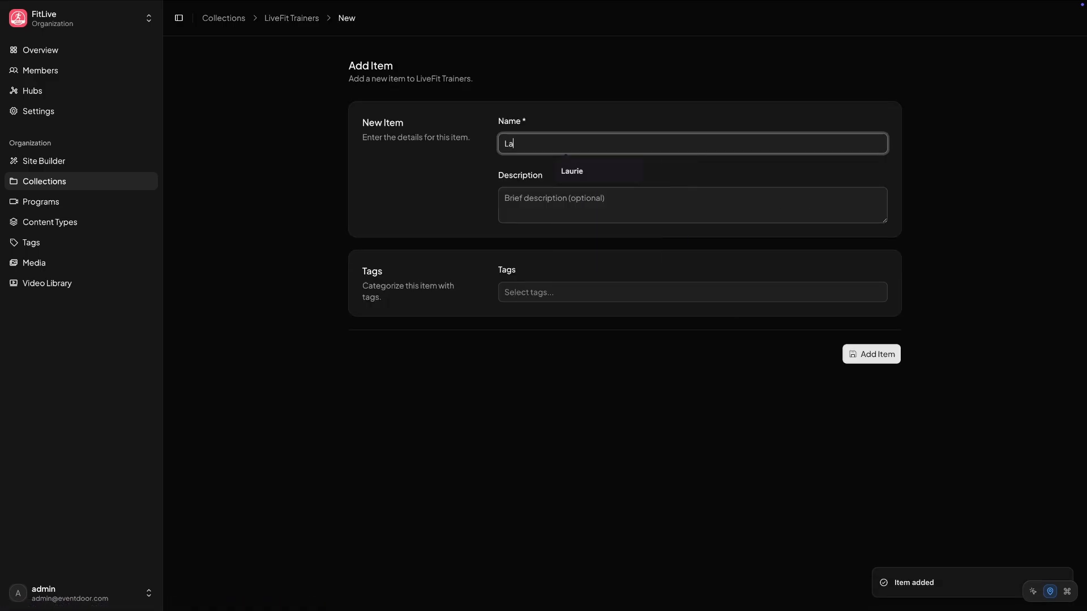
click(881, 359)
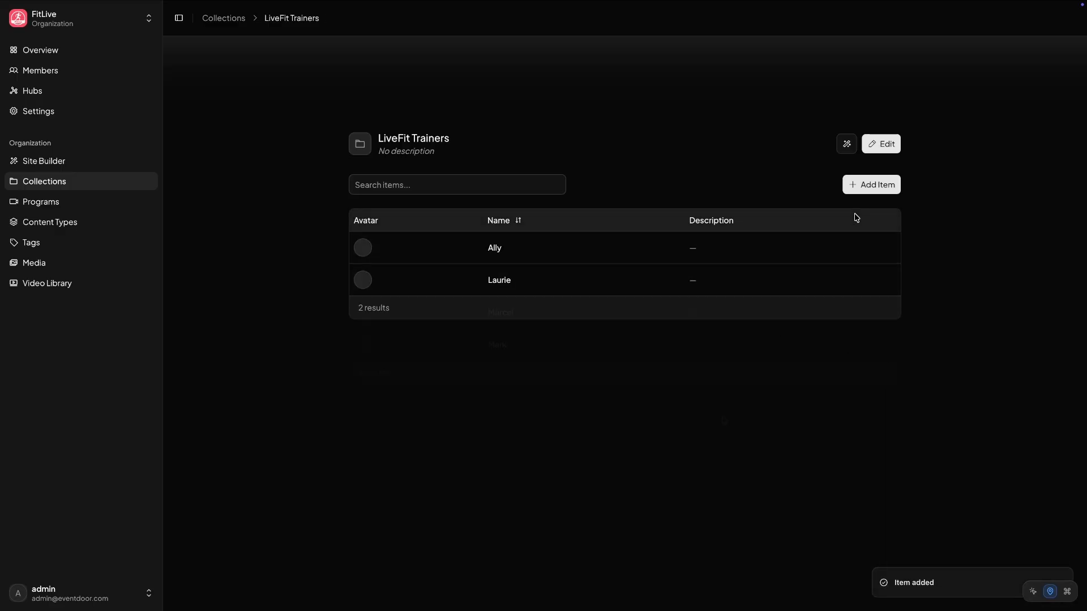
Step: Edit the first trainer's item, choose that trainer's matching portrait from the media library as the avatar, and save
click(592, 249)
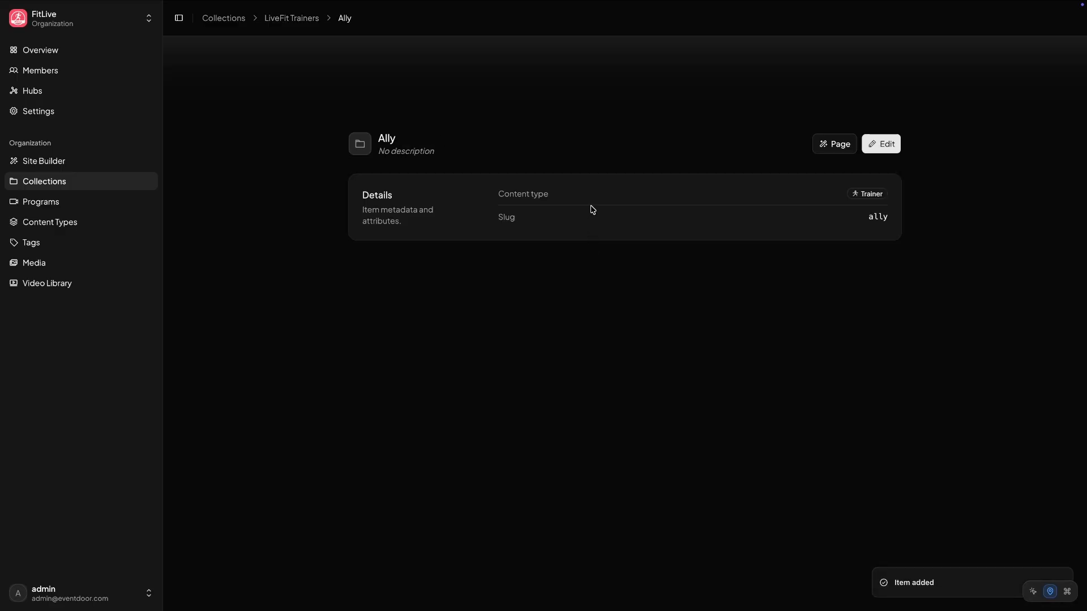
click(880, 144)
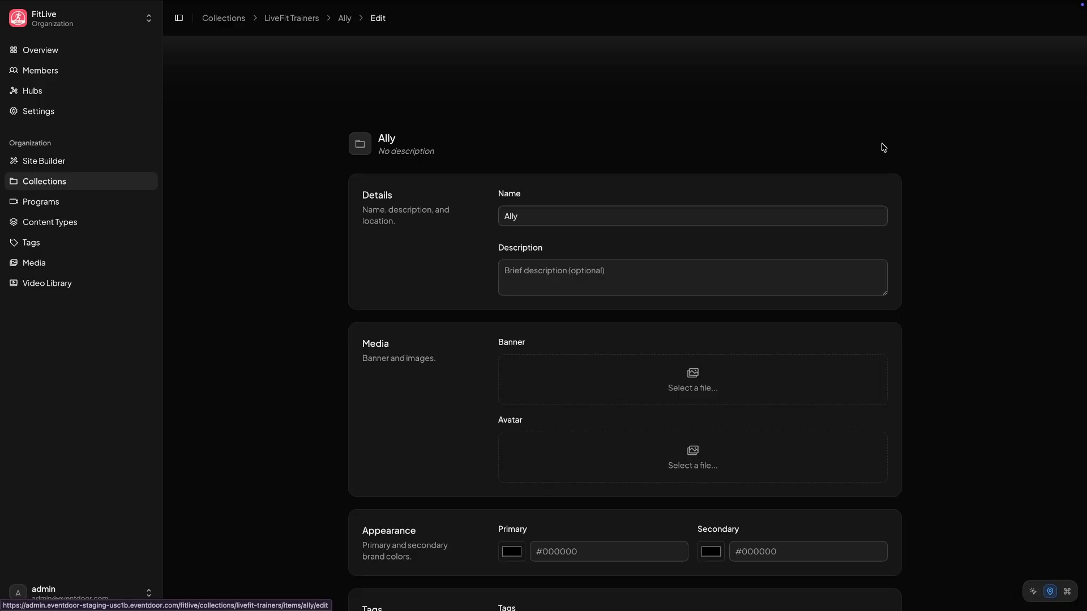
click(674, 454)
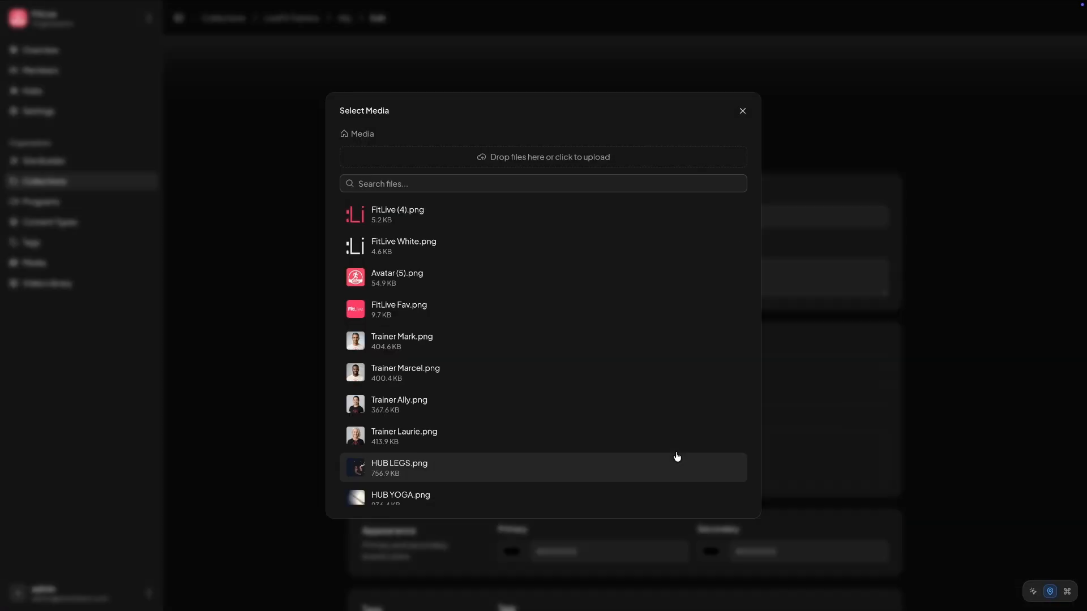
click(573, 403)
click(735, 493)
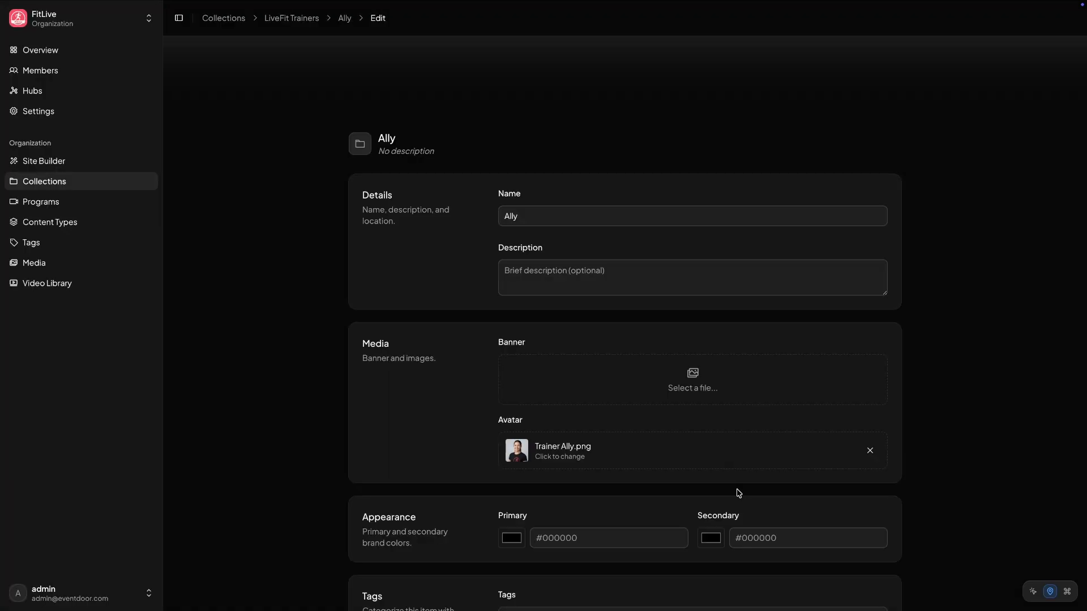
scroll(928, 461, down, 3)
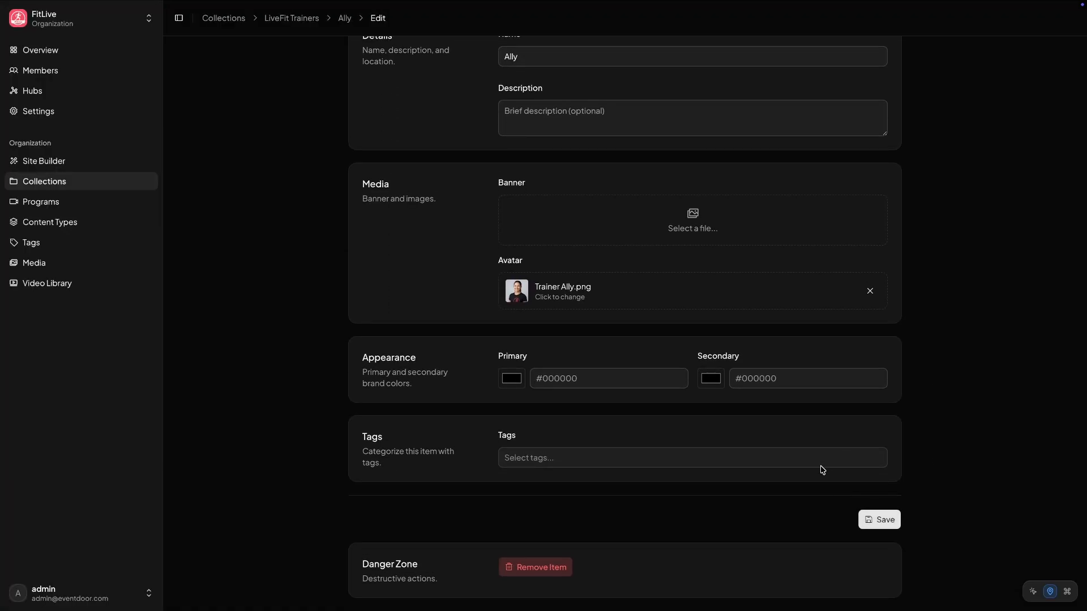
scroll(817, 473, up, 3)
scroll(817, 473, down, 3)
click(879, 519)
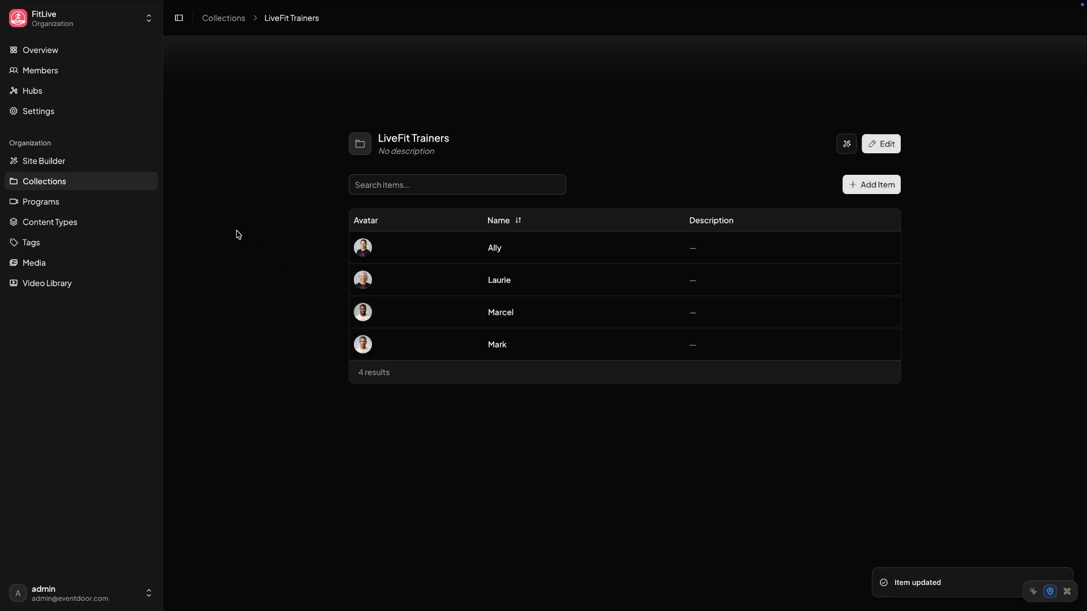
Step: Create a tag category named Muscle Groups and start a new tag in it
click(69, 241)
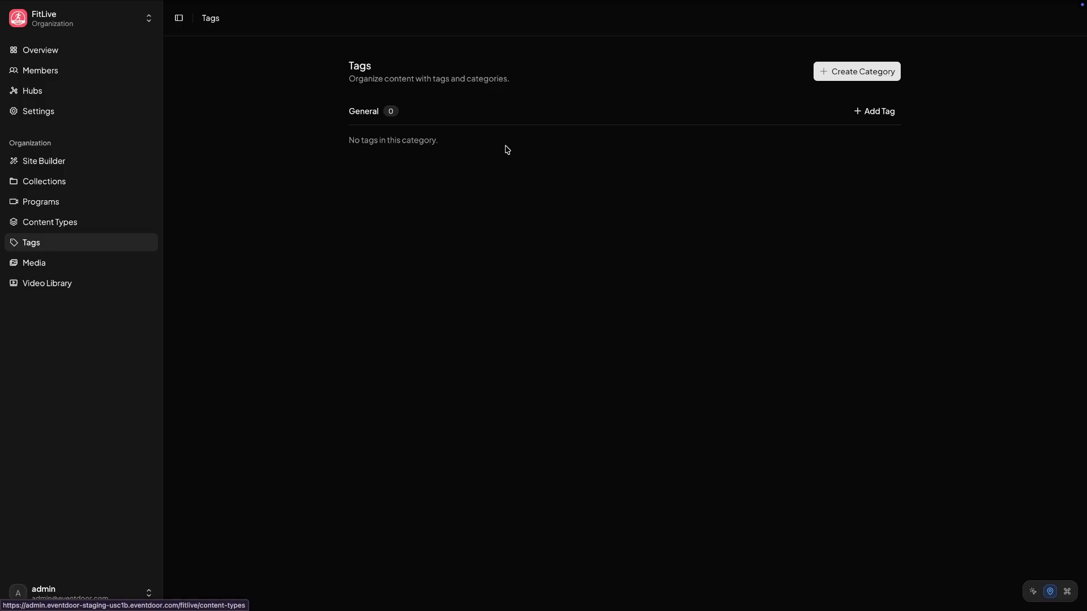
click(873, 68)
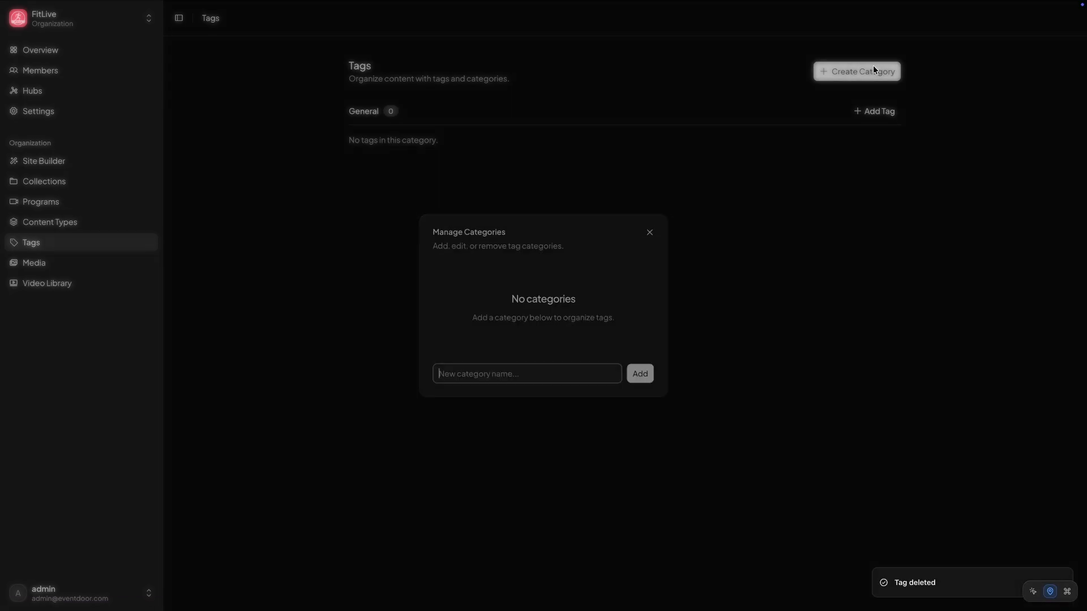
click(533, 376)
text(Mu)
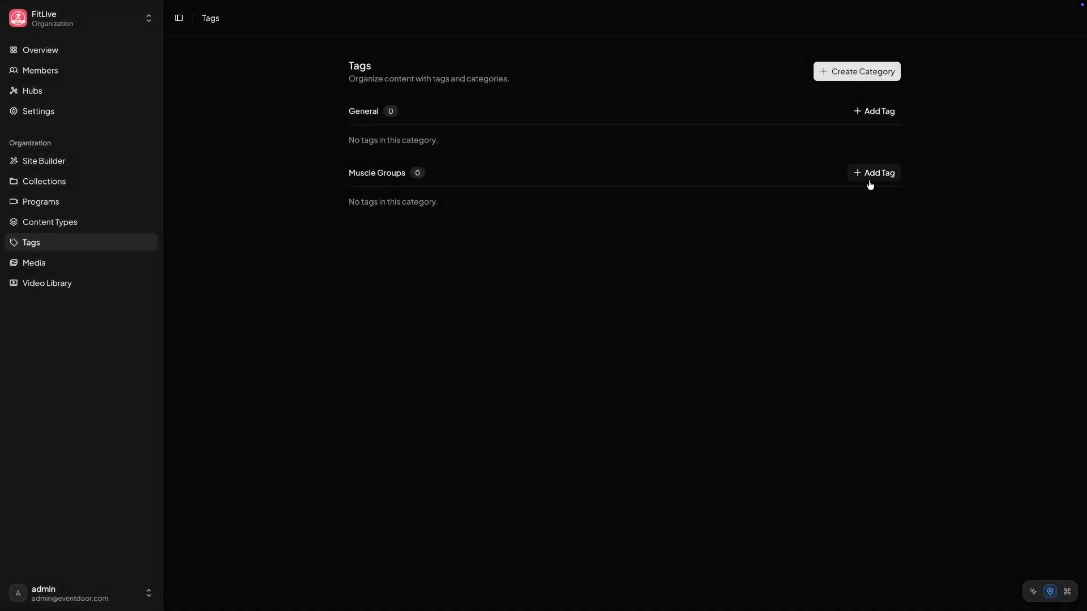
click(872, 176)
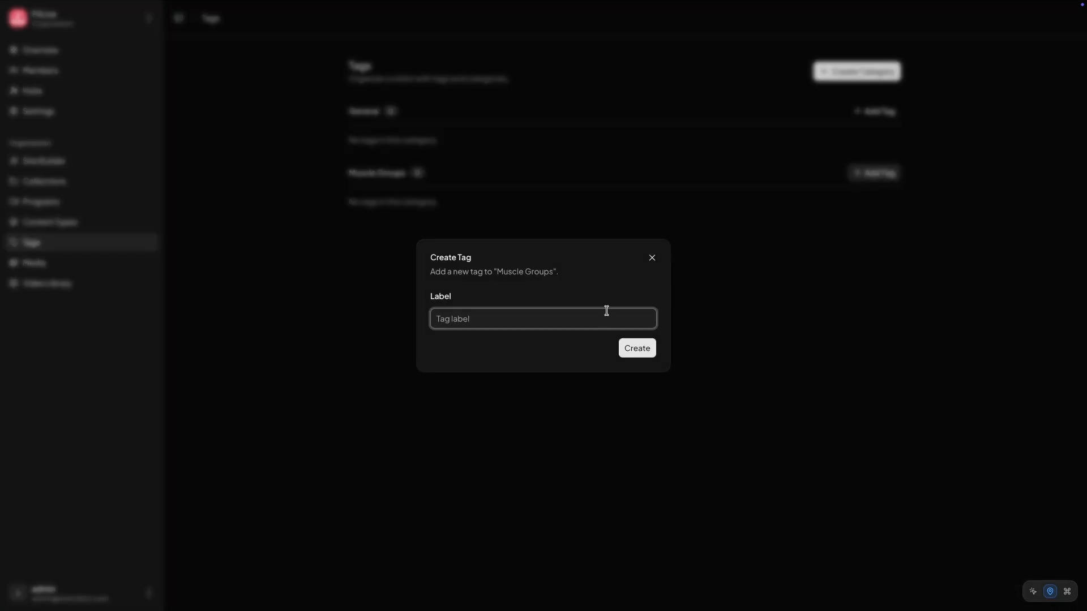
click(606, 313)
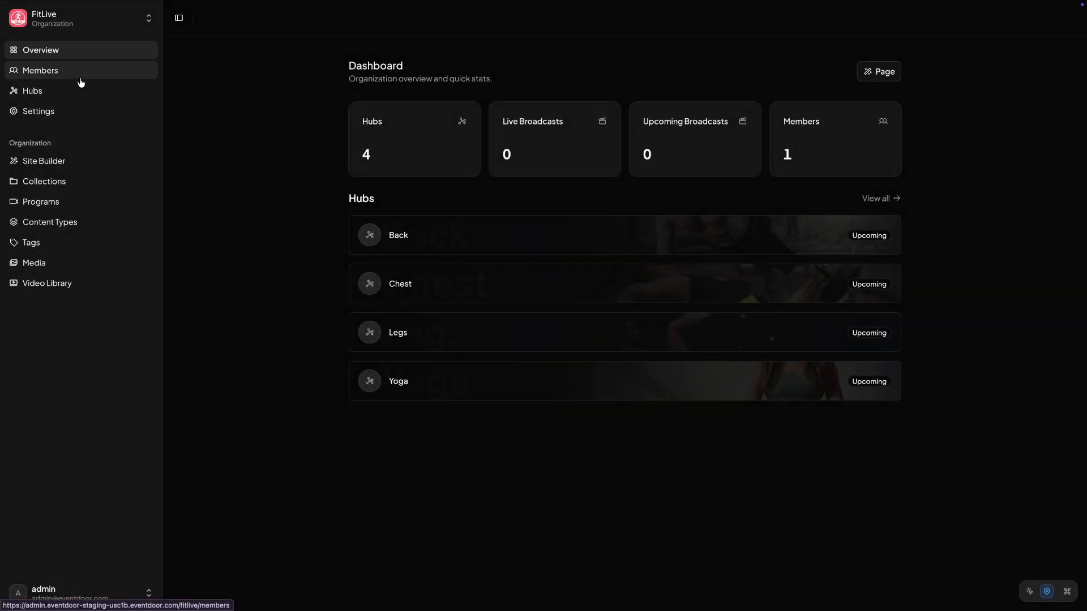
Step: Start a new broadcast in the Back hub with the title Back And Biceps Training
click(81, 99)
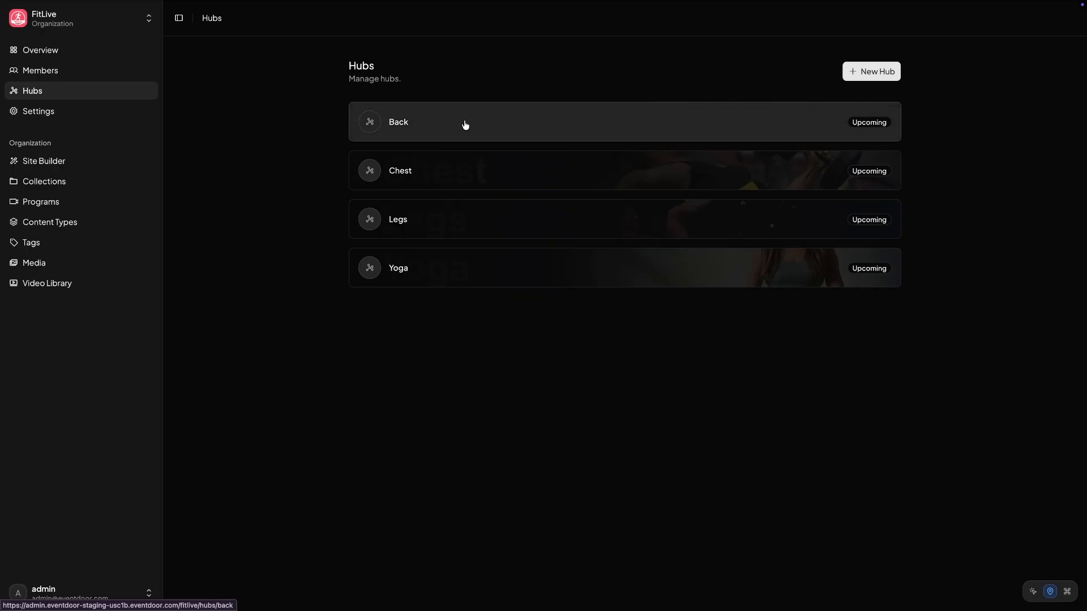
click(490, 126)
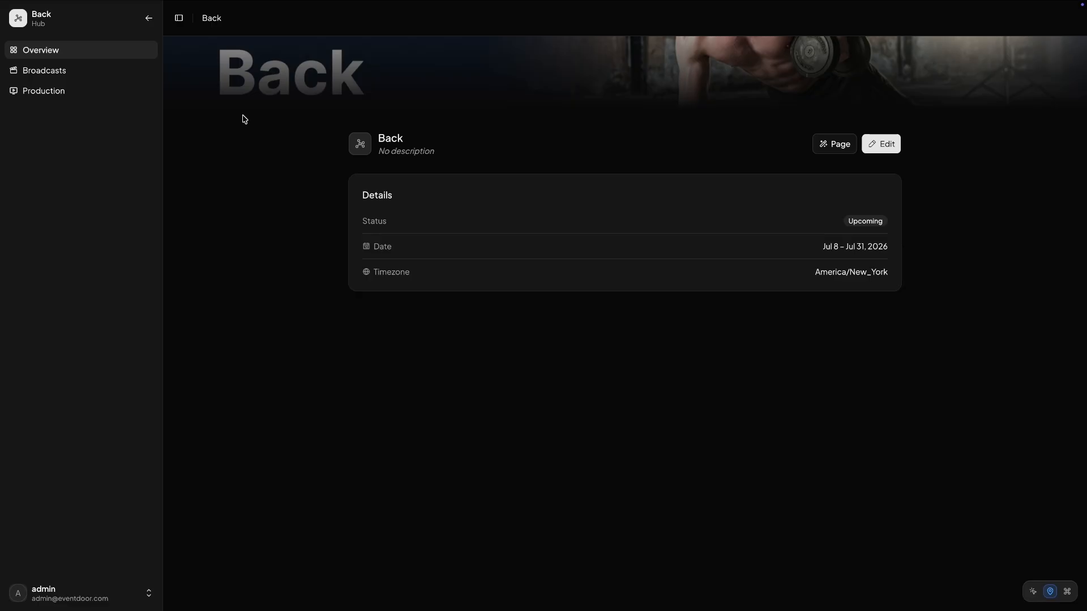
click(50, 72)
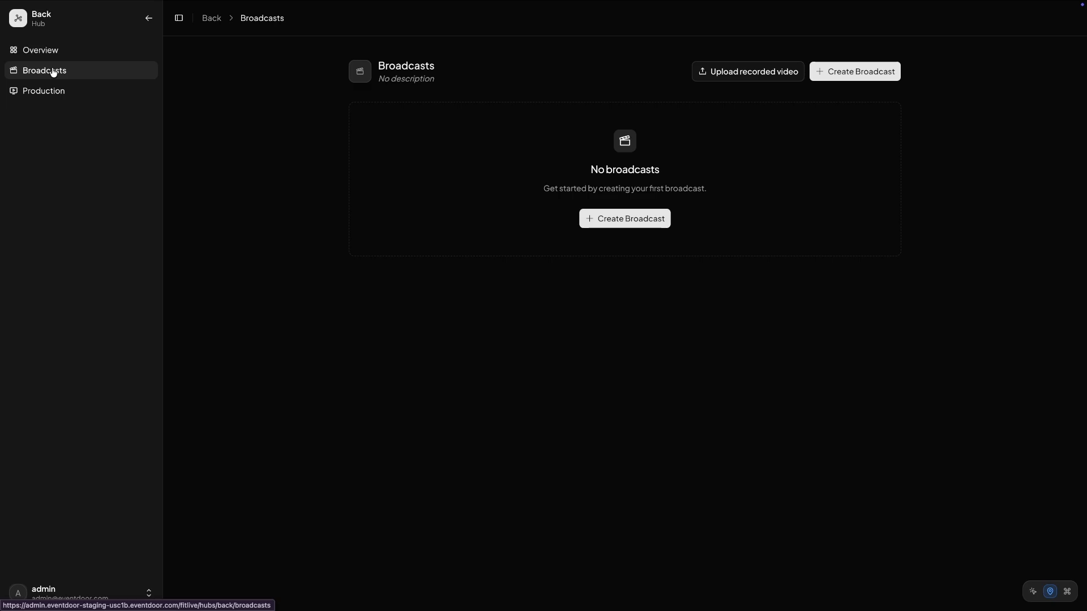
click(852, 72)
click(612, 143)
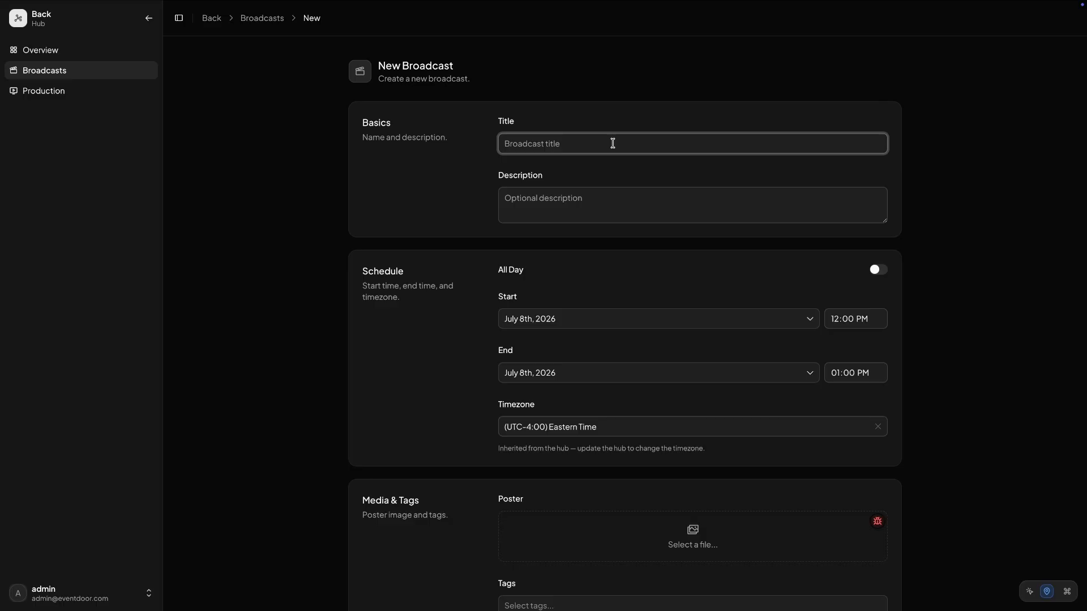
text(Back And Biceps Training)
Step: Schedule the broadcast for July 9th, 2026, from 07:00 PM to 08:00 PM, and use Thumbnail (2).png as its poster
scroll(611, 284, down, 2)
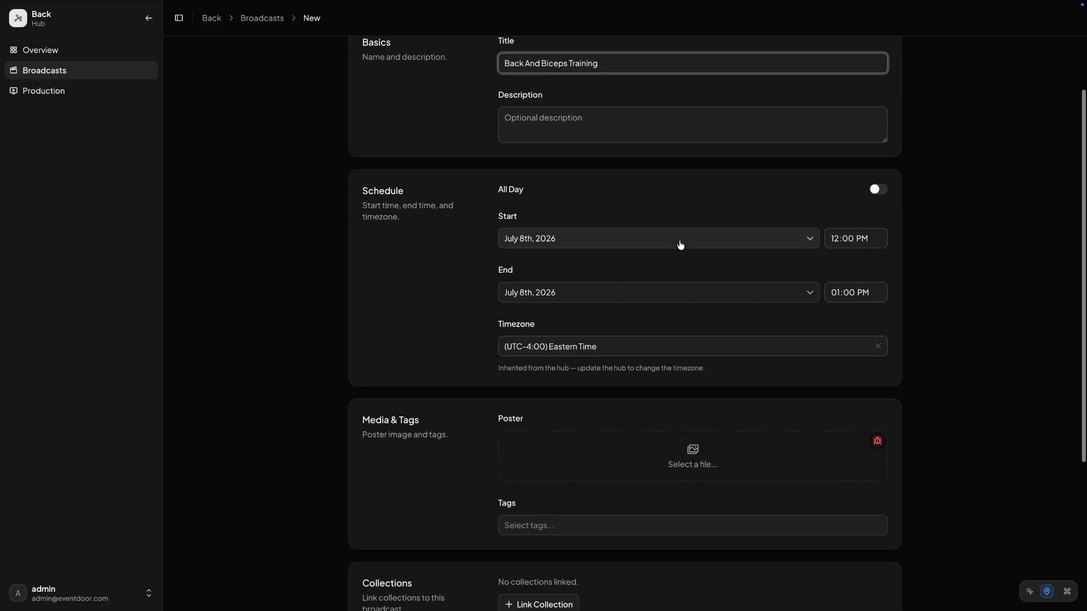
click(680, 244)
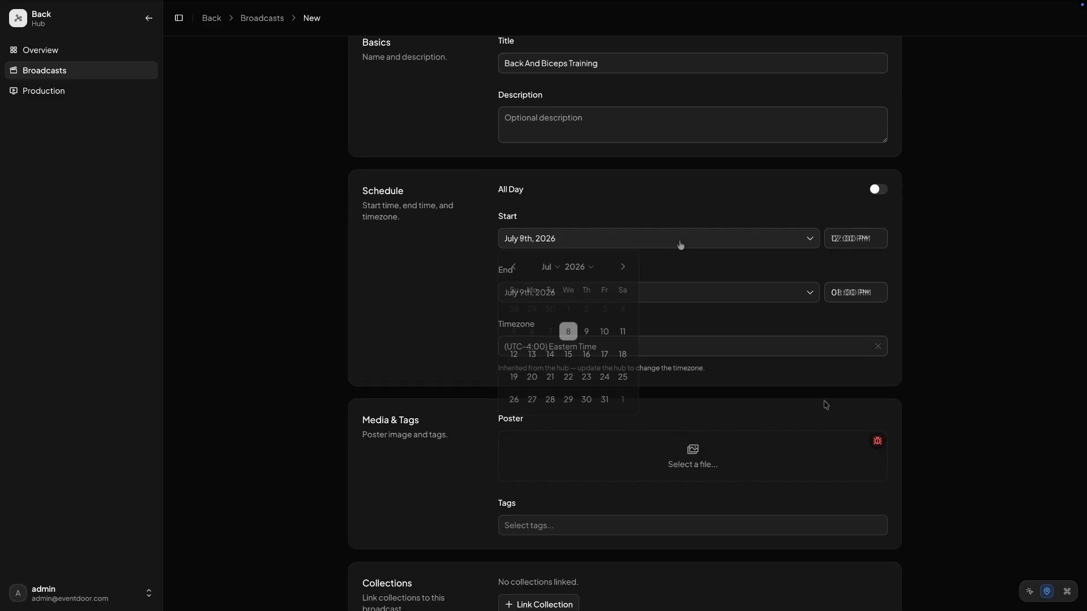
scroll(803, 407, down, 1)
click(702, 417)
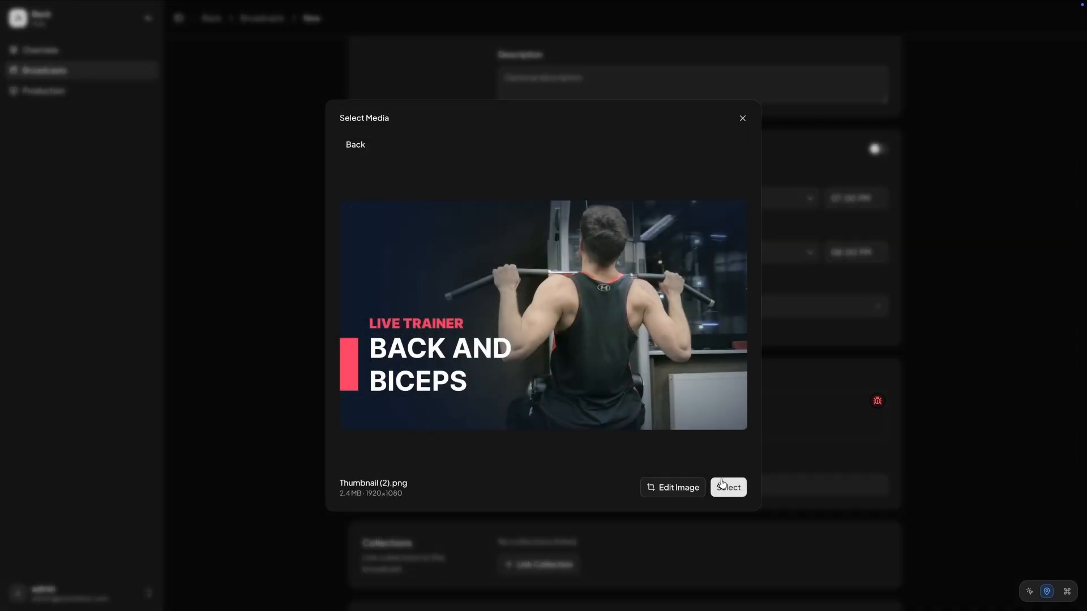
click(727, 487)
Step: Link the third trainer item of the LiveFit Trainers collection to the new broadcast
scroll(730, 492, down, 4)
click(554, 374)
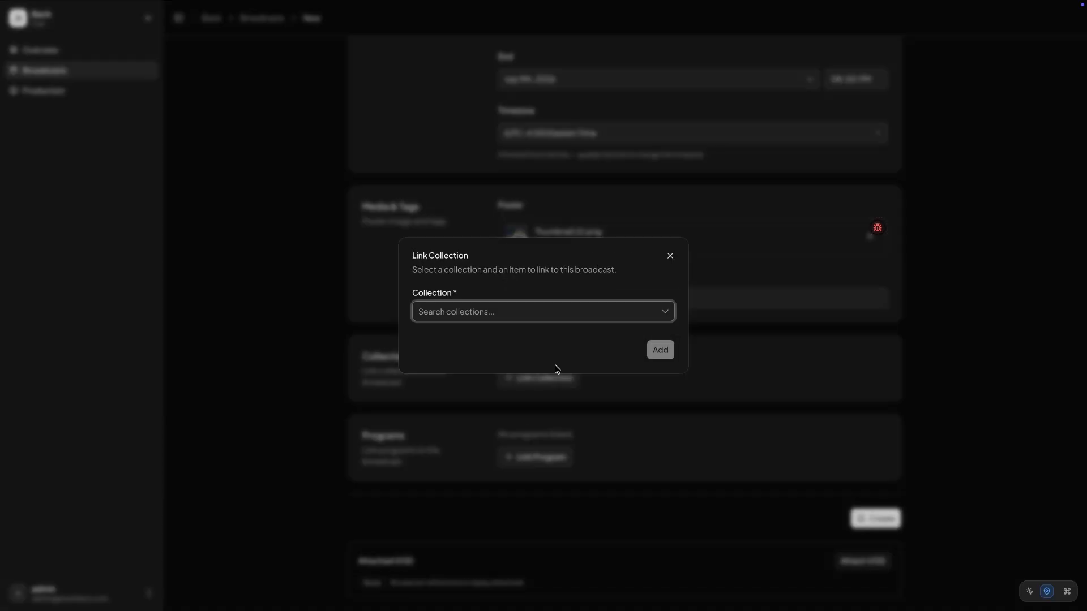
click(546, 311)
click(551, 339)
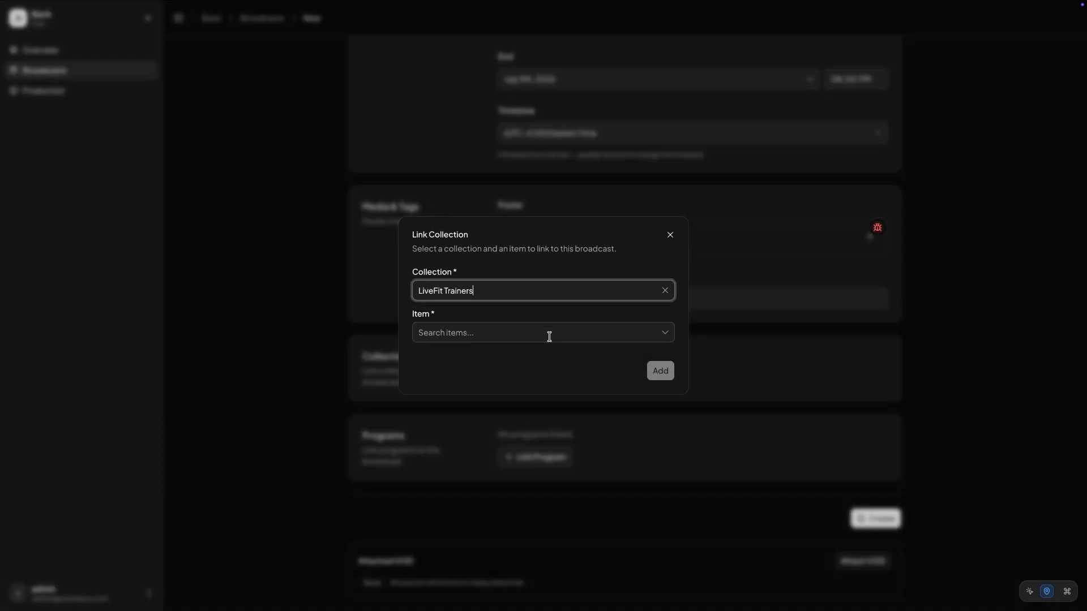
click(548, 337)
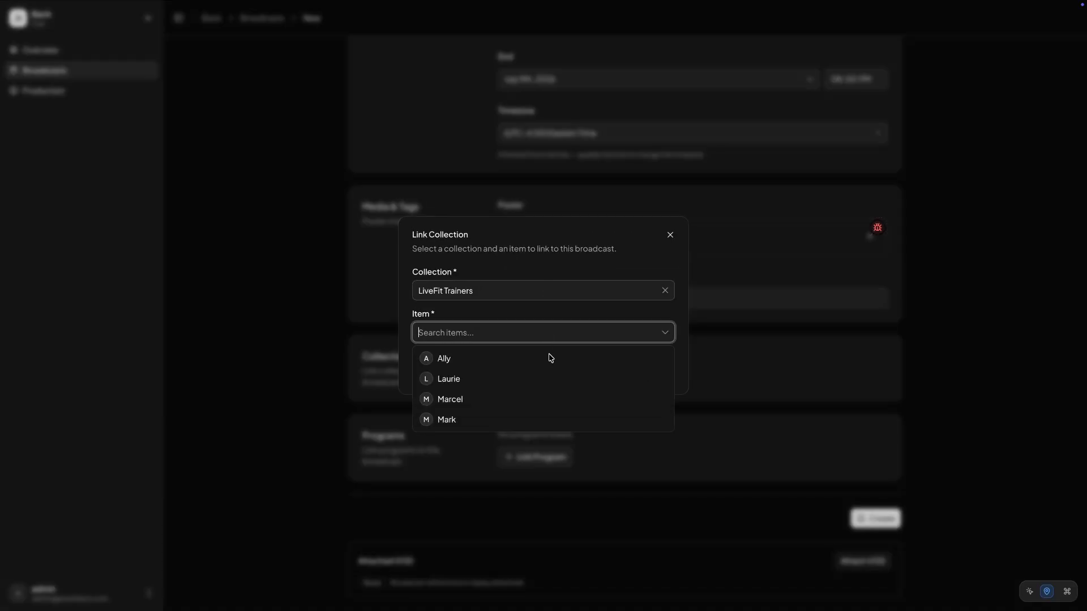
click(548, 399)
click(660, 372)
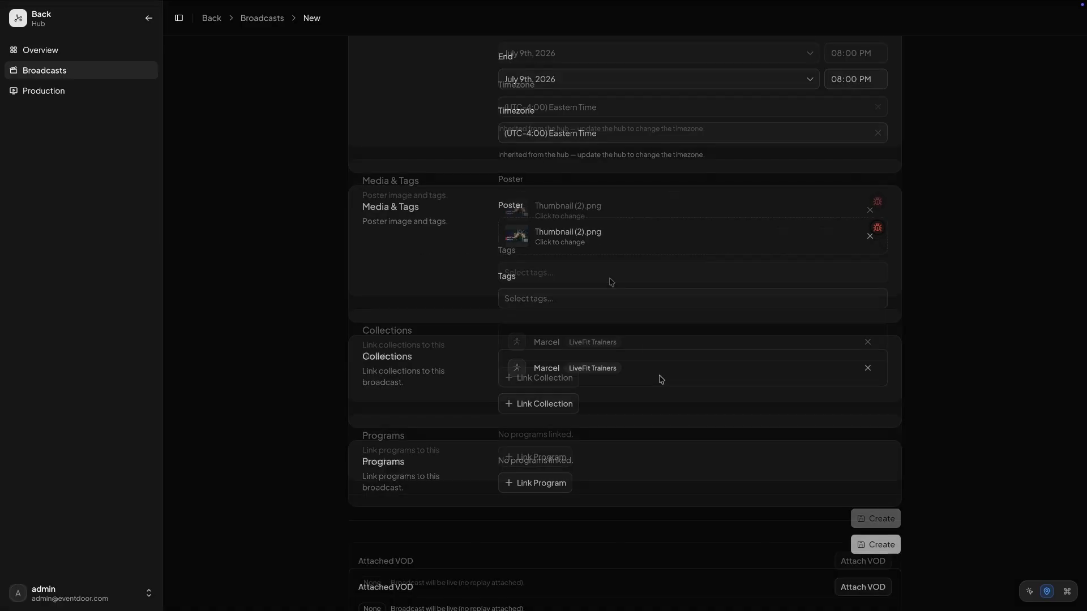
Step: Tag the broadcast with the Back and Biceps muscle groups and create it
click(609, 273)
click(609, 314)
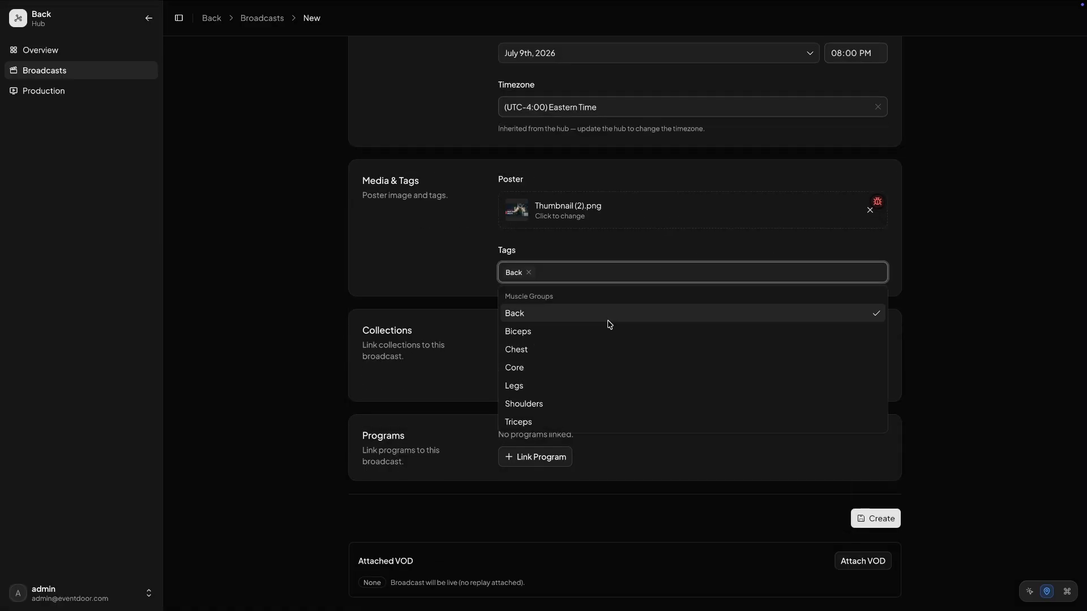
click(609, 332)
key(Escape)
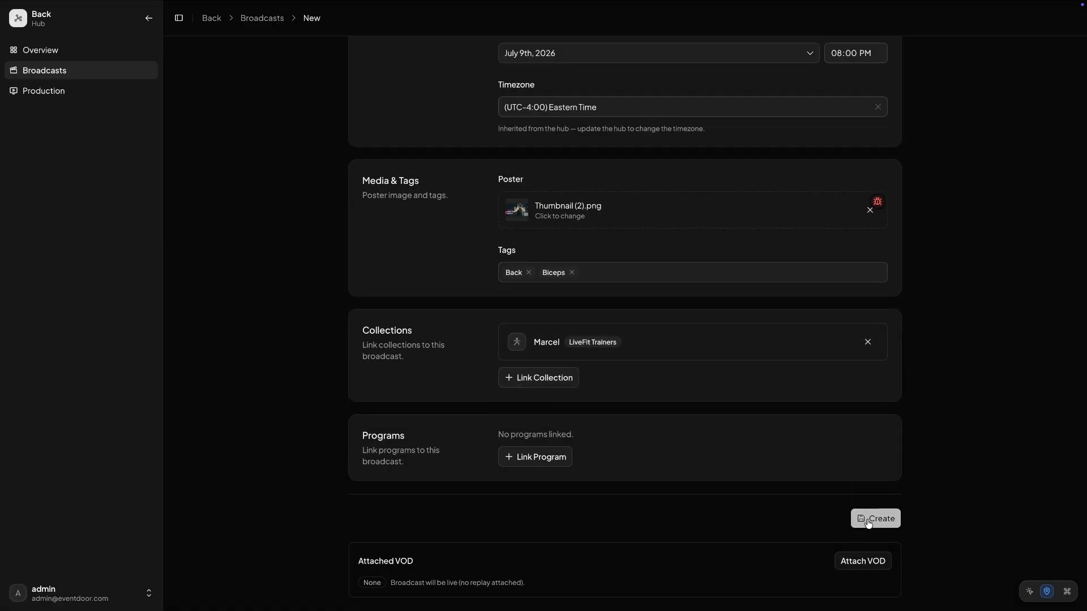
click(864, 518)
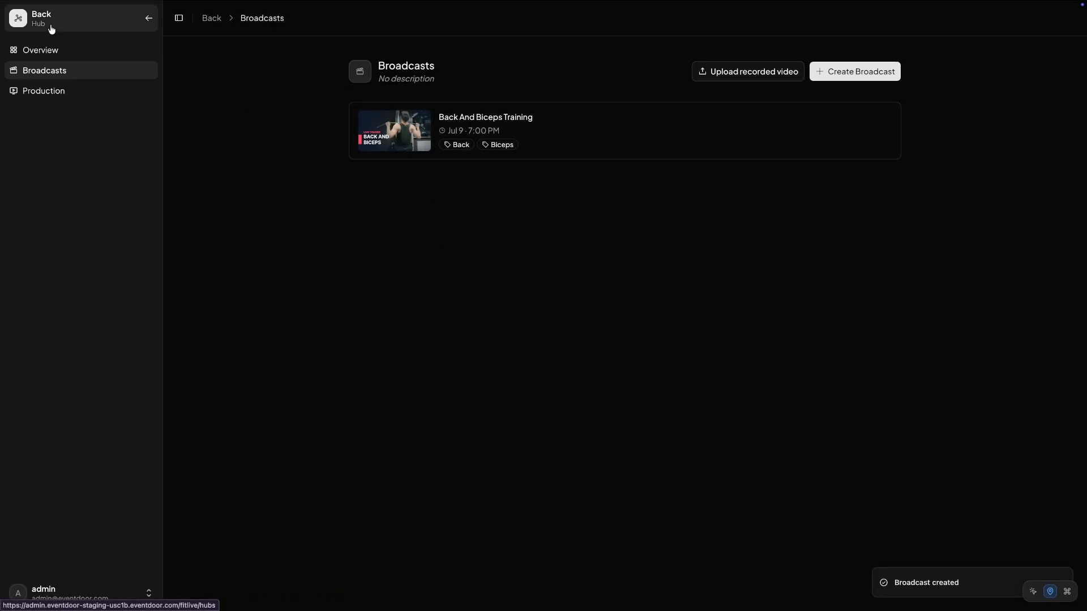
Step: Open the Back And Biceps Training broadcast and review its schedule details and stream credentials
click(546, 129)
scroll(521, 140, down, 4)
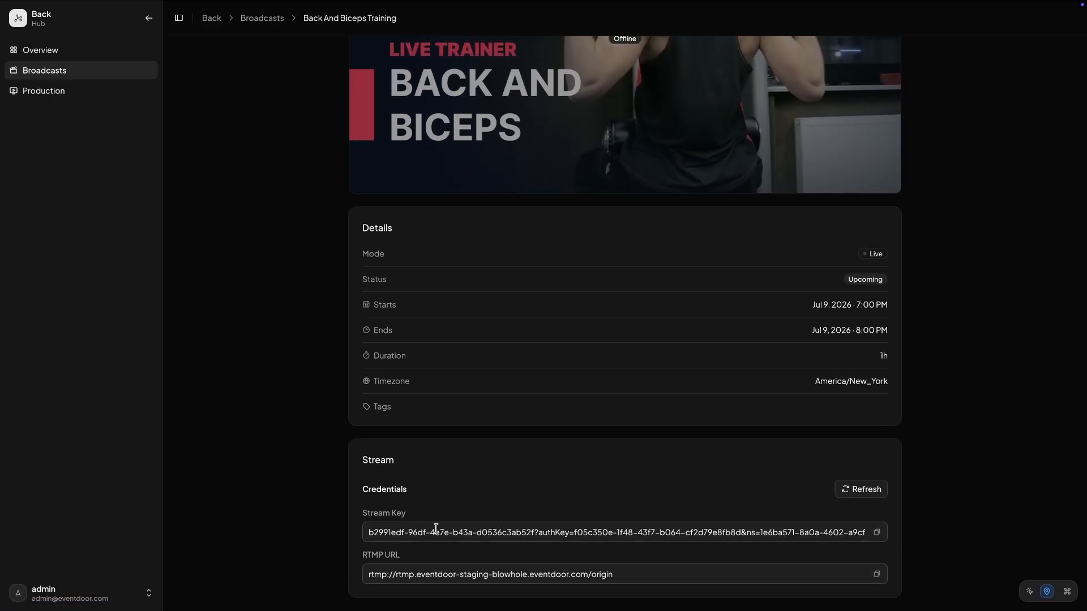
scroll(402, 432, up, 4)
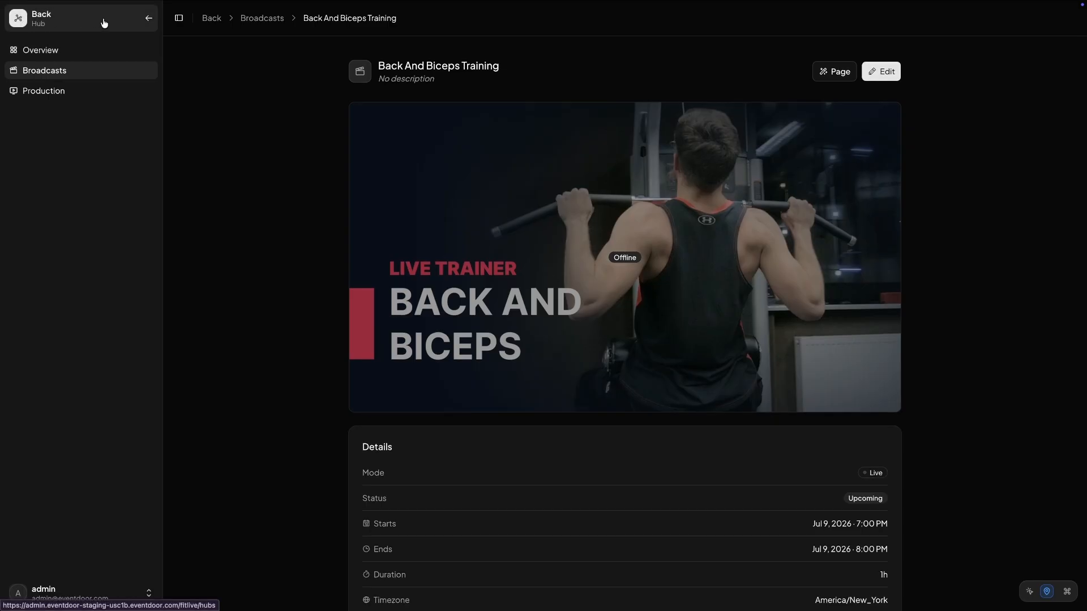
Step: Return to the organization level and create a new program named Gyms
click(150, 20)
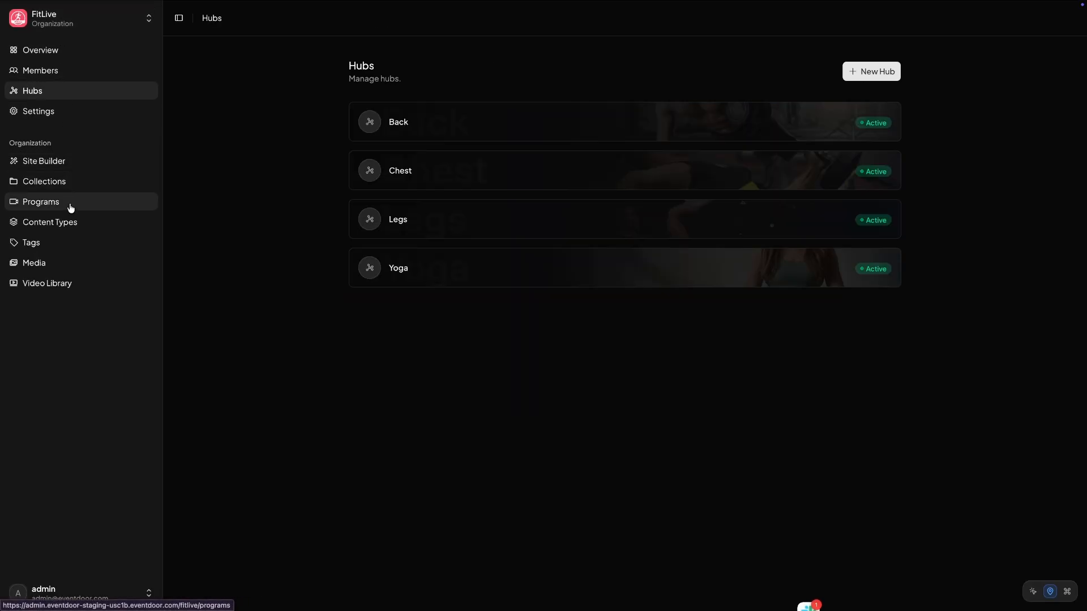
click(68, 205)
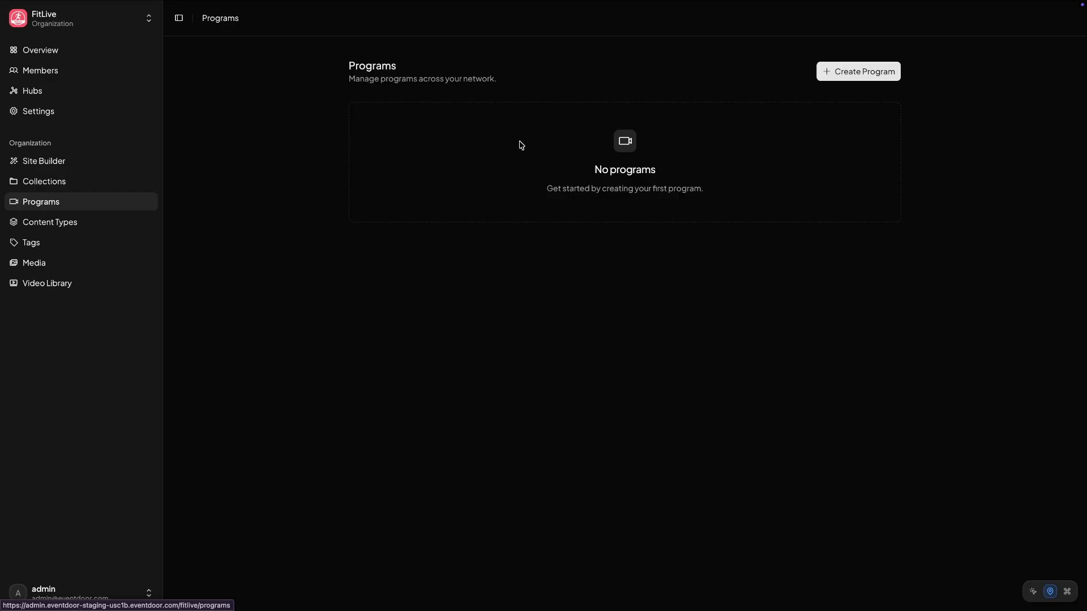
click(858, 71)
click(678, 143)
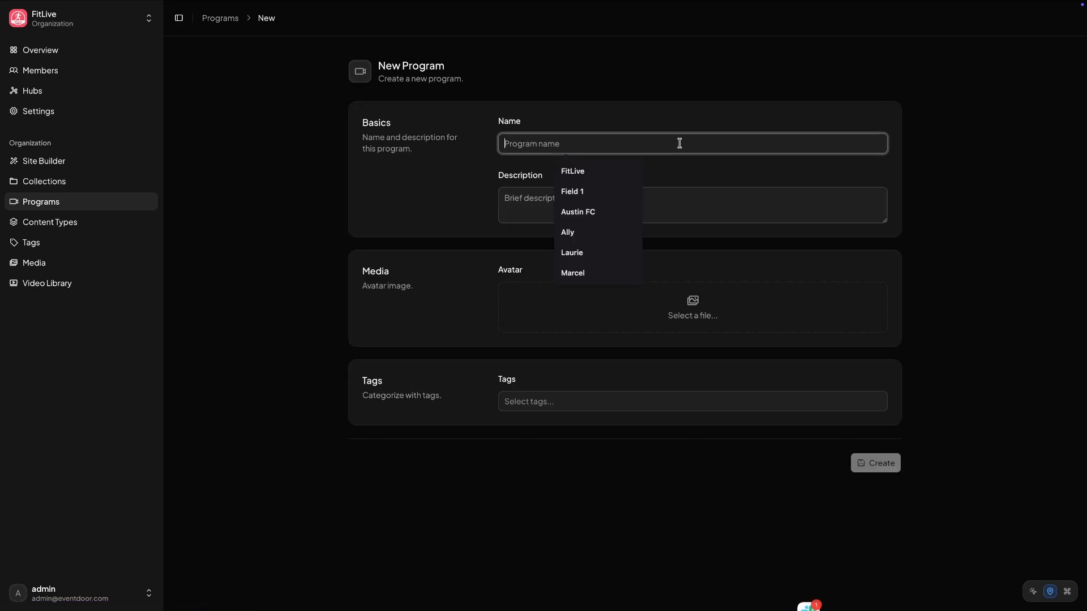
text(Gyms)
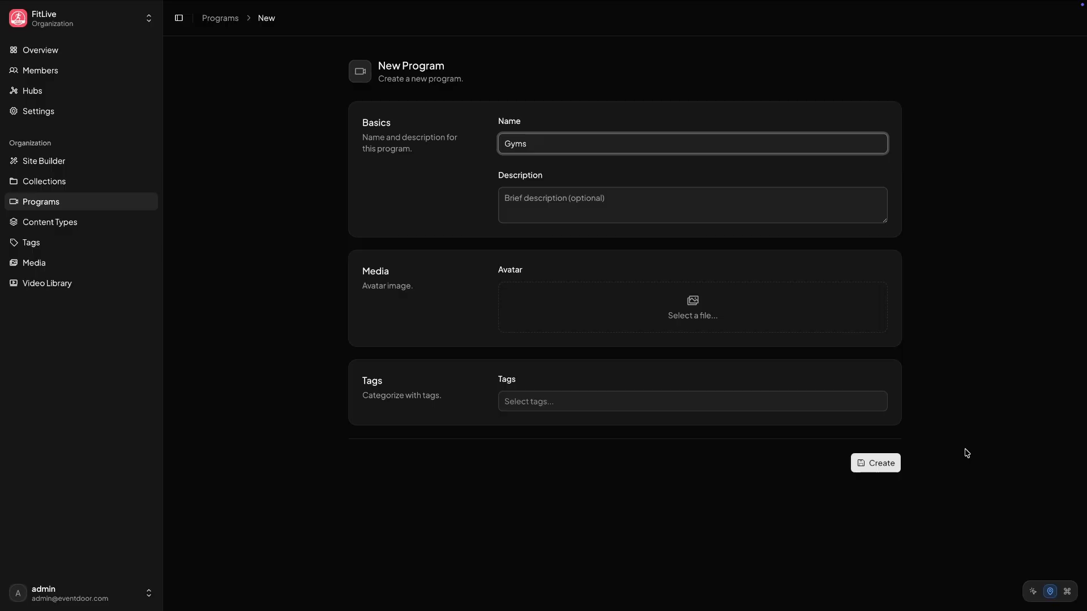
click(876, 464)
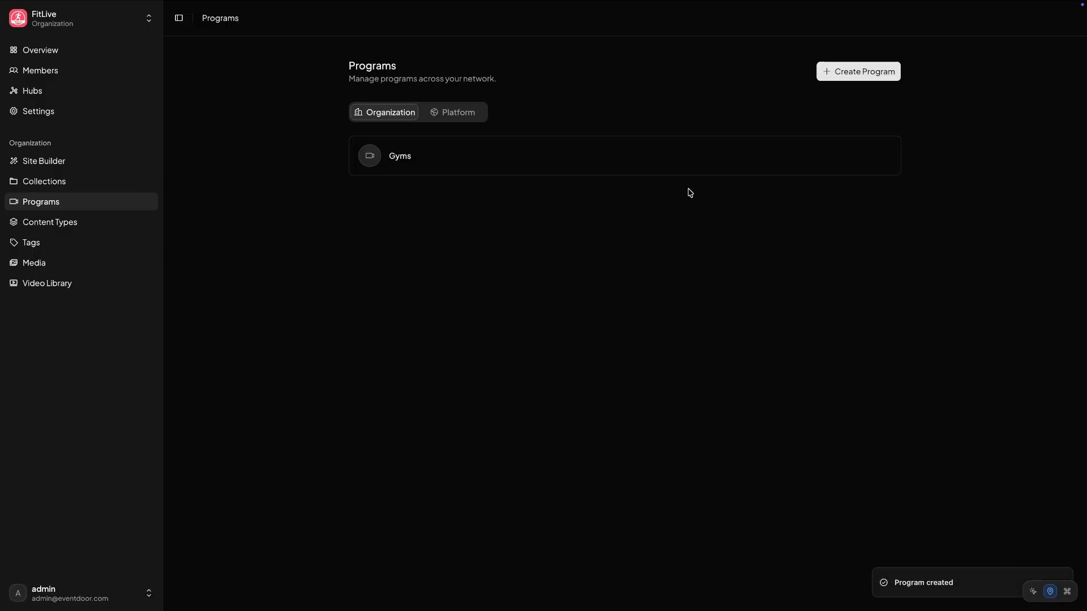
Step: Add an item named Gym 1 to the Gyms program and open that item
click(648, 168)
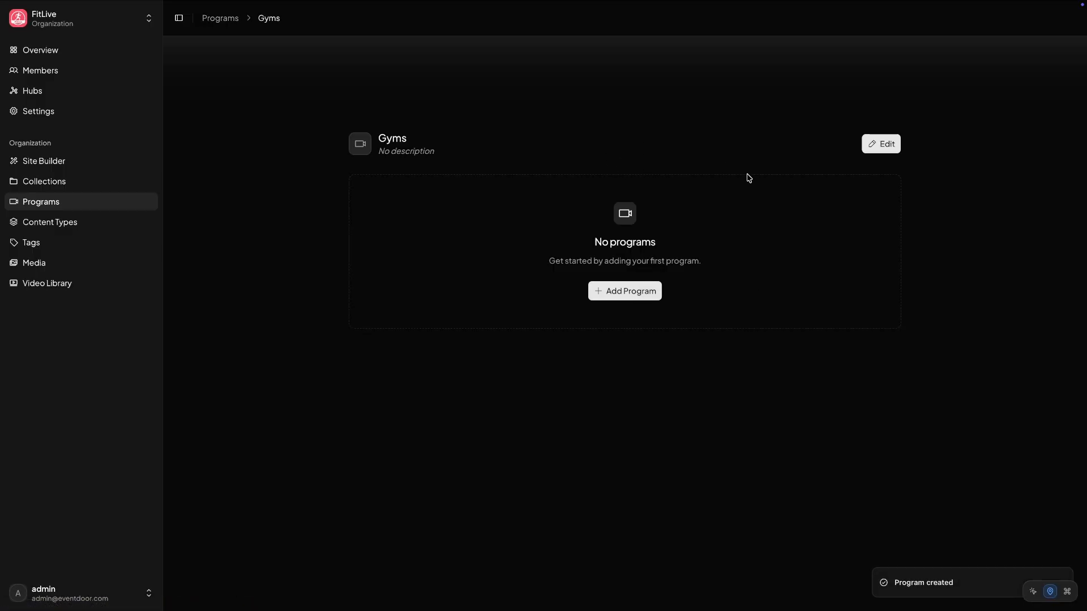
click(634, 292)
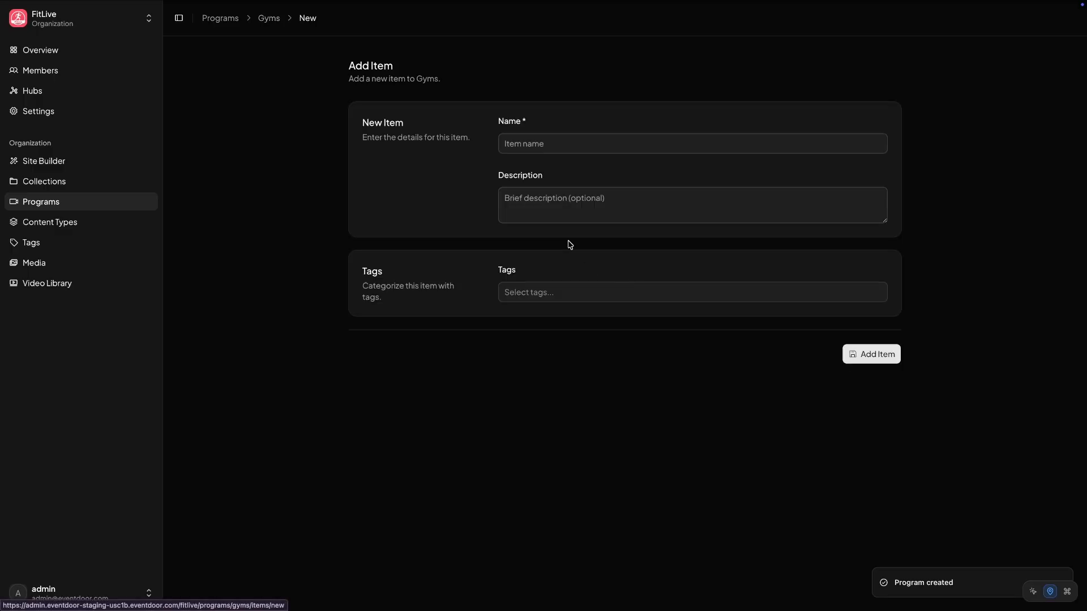
click(599, 142)
text(G)
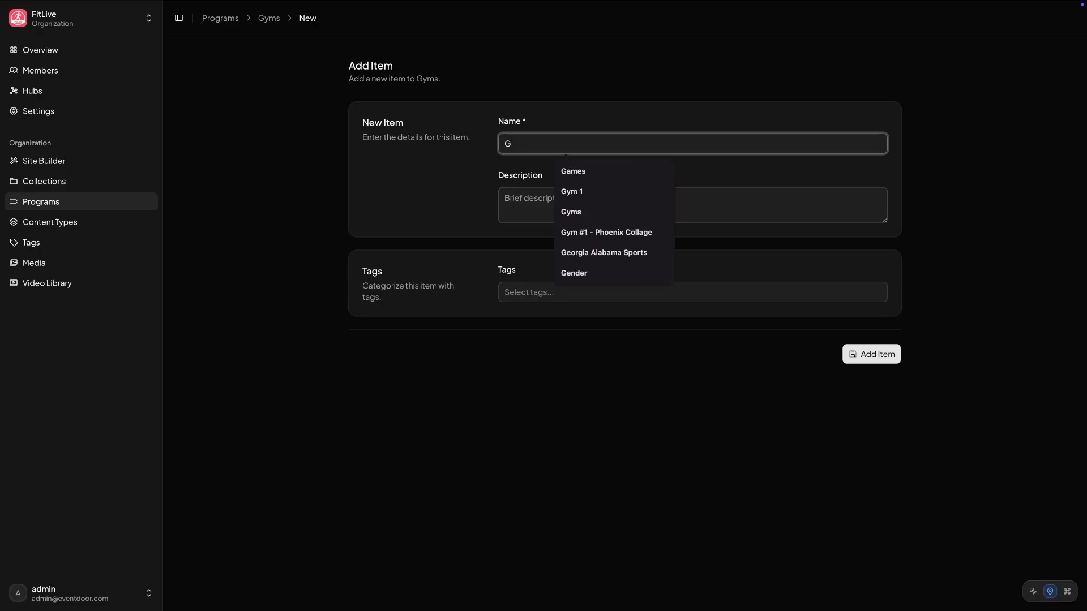
text(ym 1)
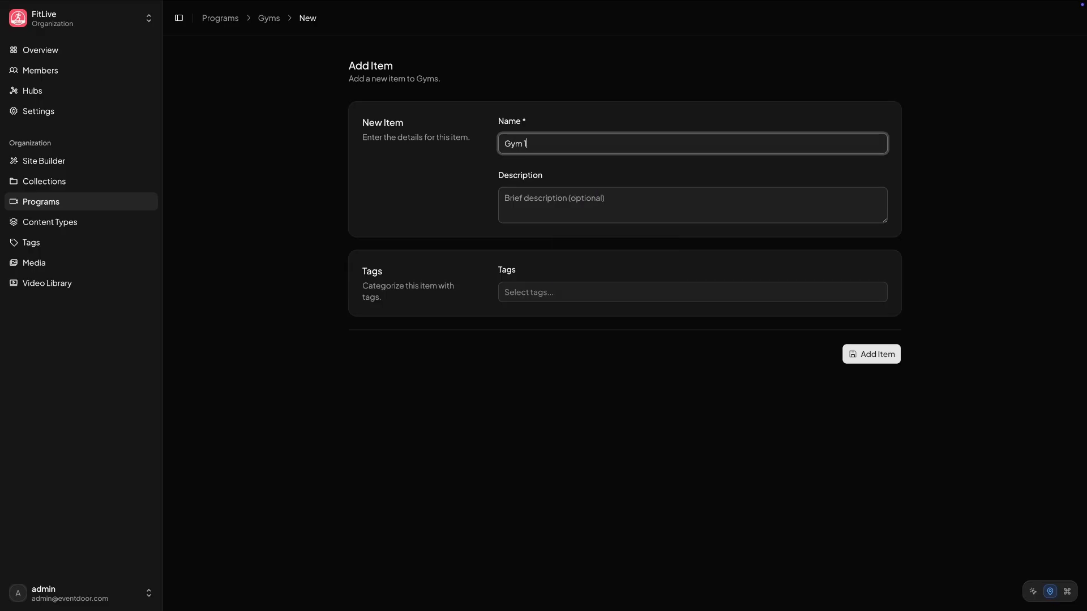
click(858, 357)
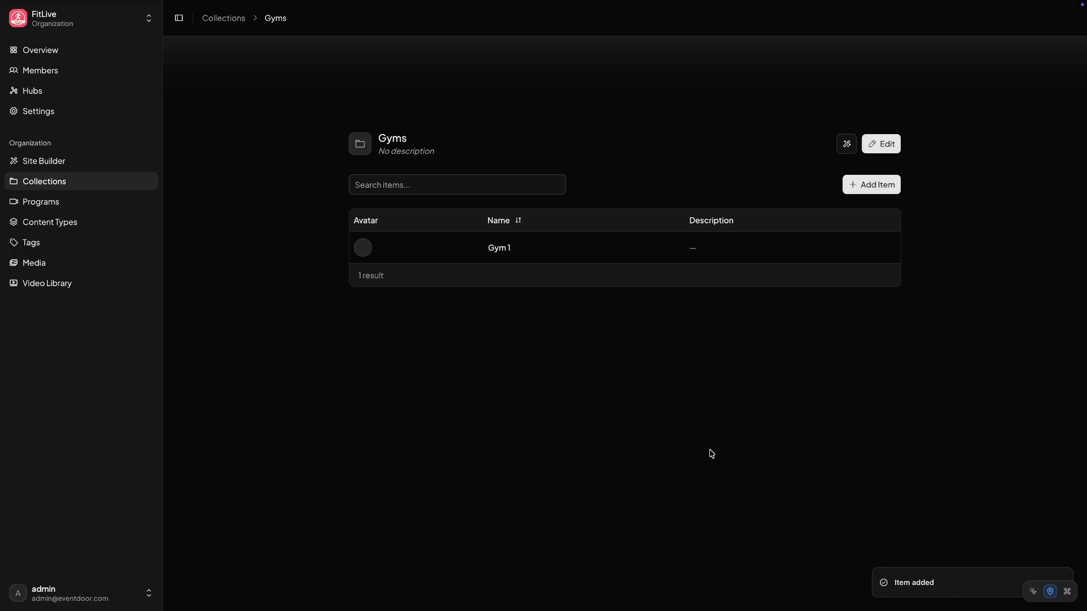
click(558, 250)
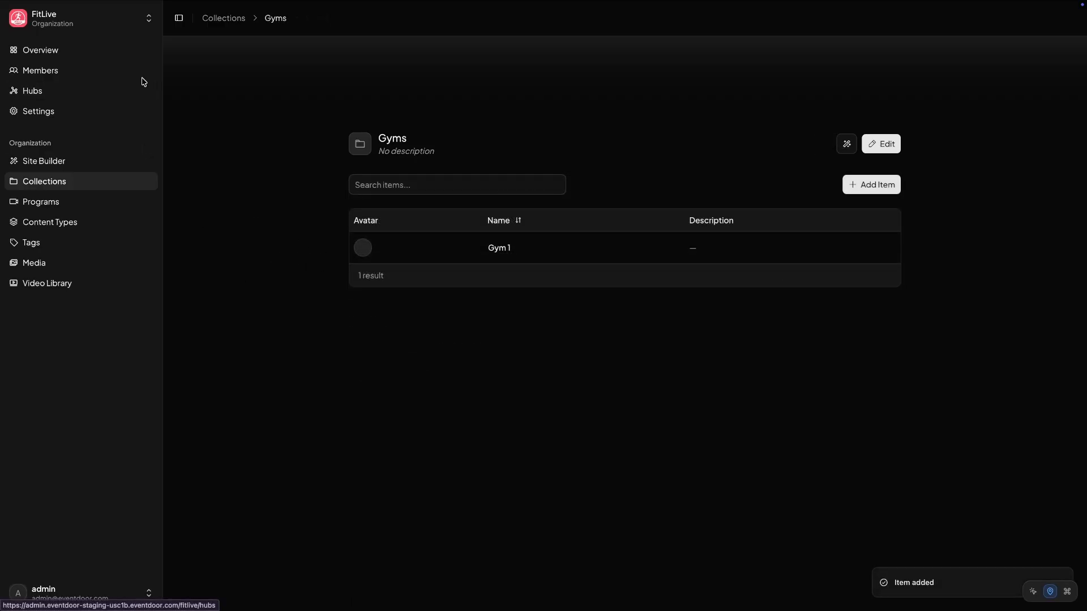
Step: Open the Back And Biceps Training broadcast in the Back hub for editing
click(106, 92)
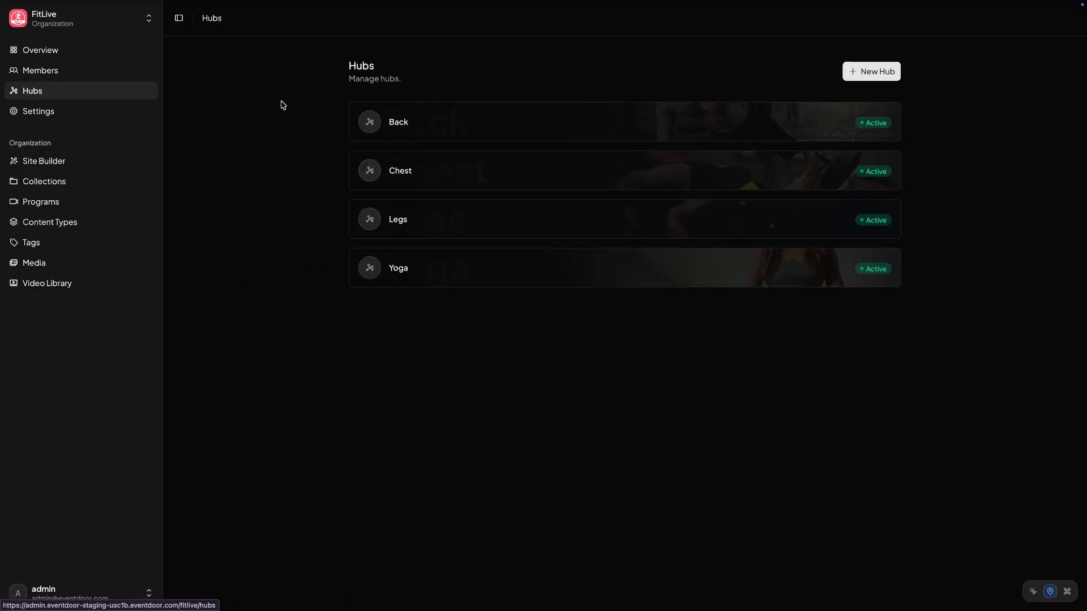
click(419, 116)
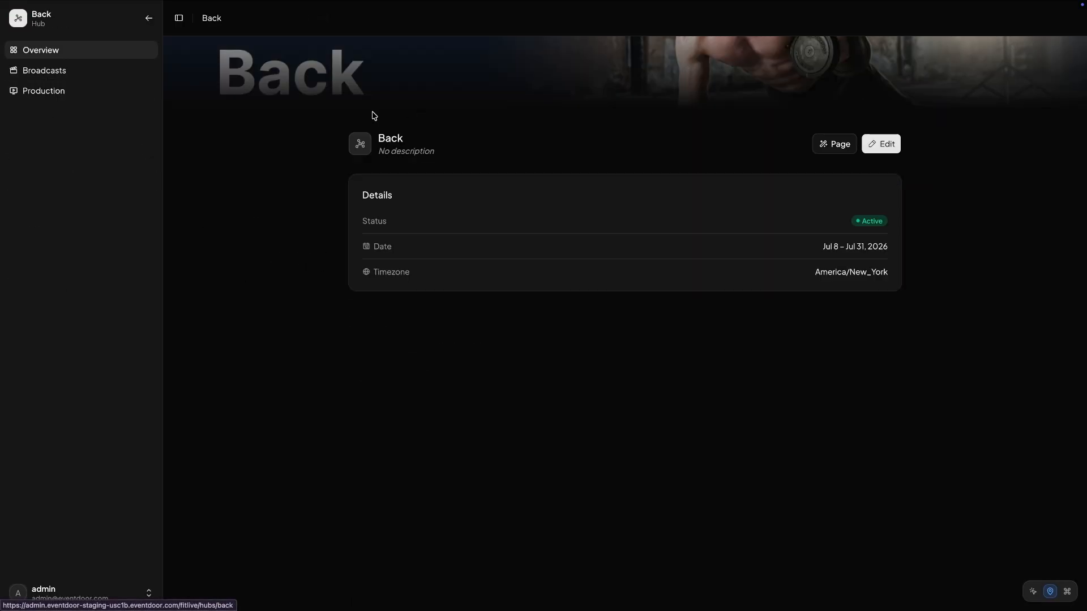
click(101, 78)
click(551, 139)
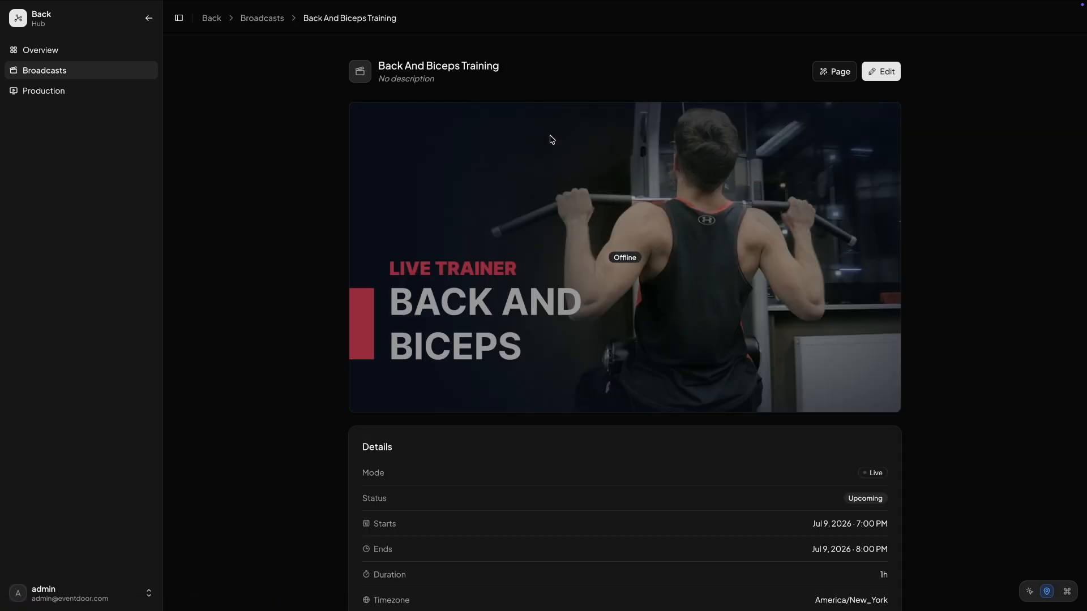
click(882, 70)
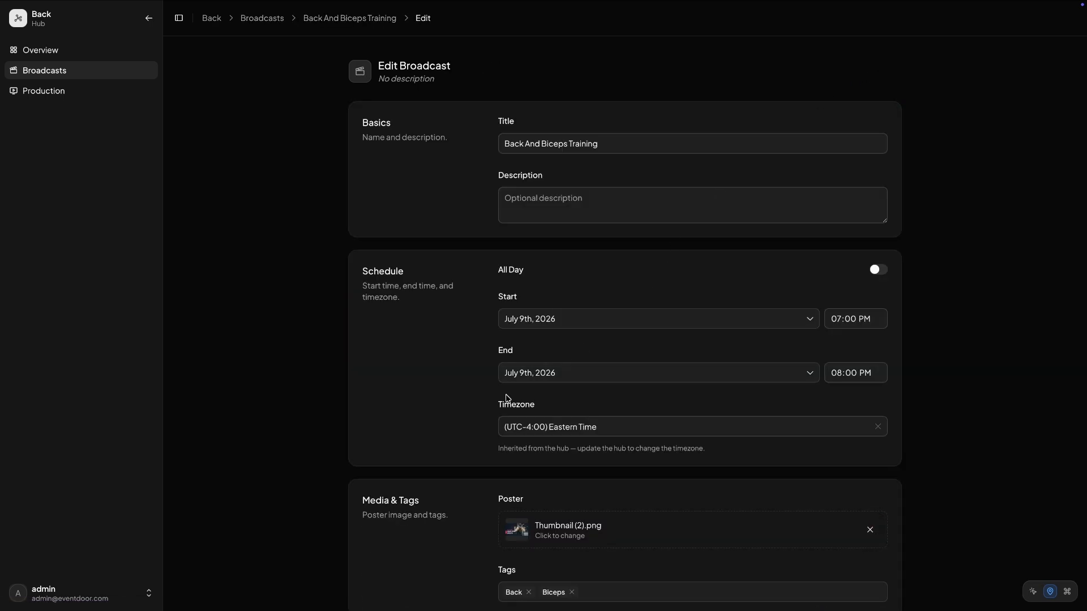
Step: Link the Gym 1 item of the Gyms program to the Back And Biceps Training broadcast
scroll(450, 412, down, 5)
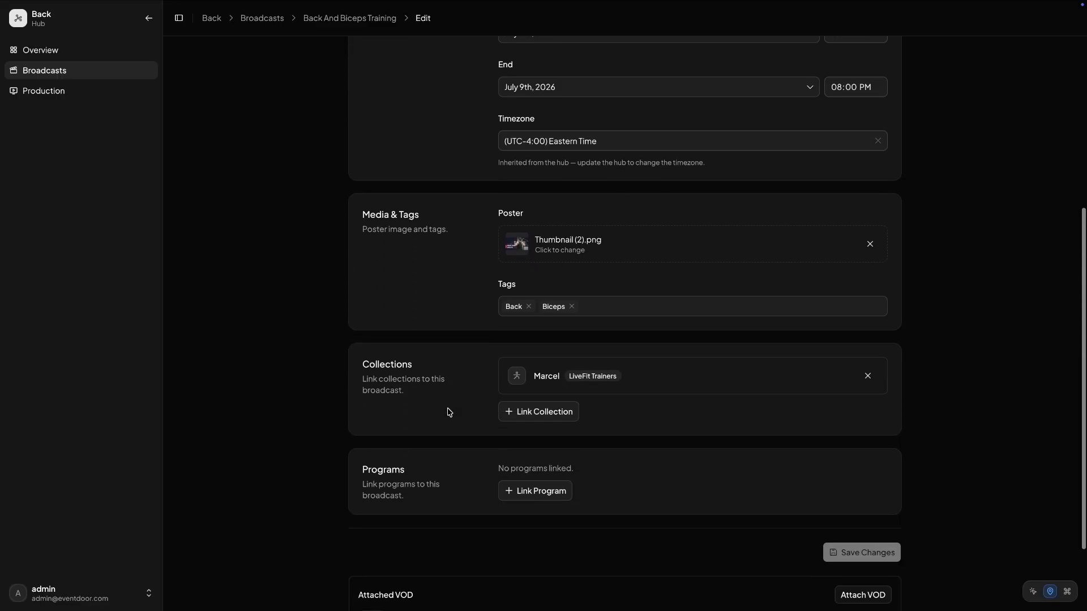
scroll(449, 412, down, 1)
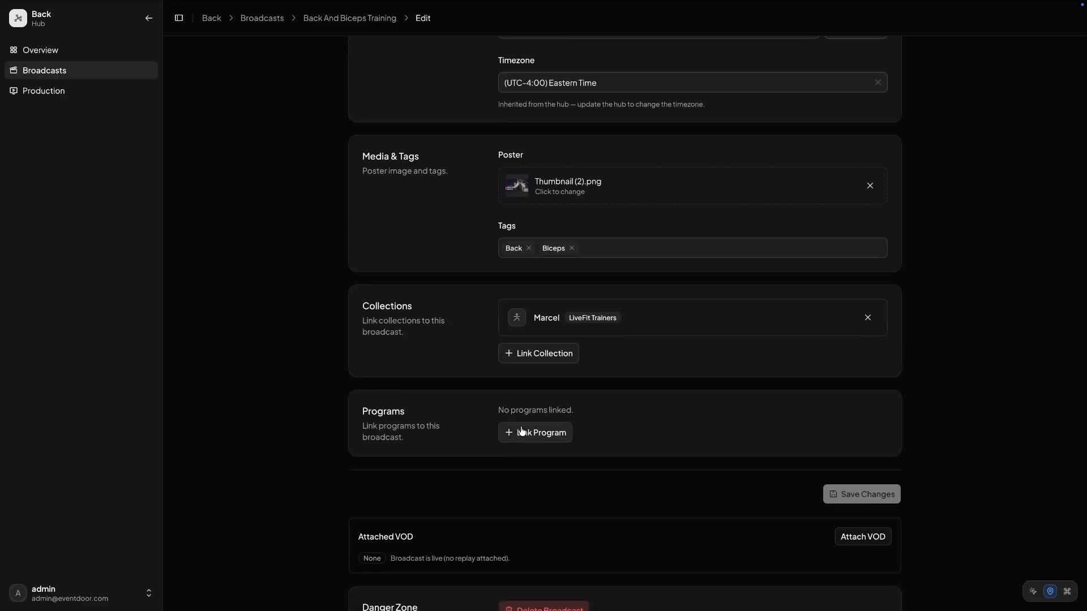
click(524, 432)
click(518, 313)
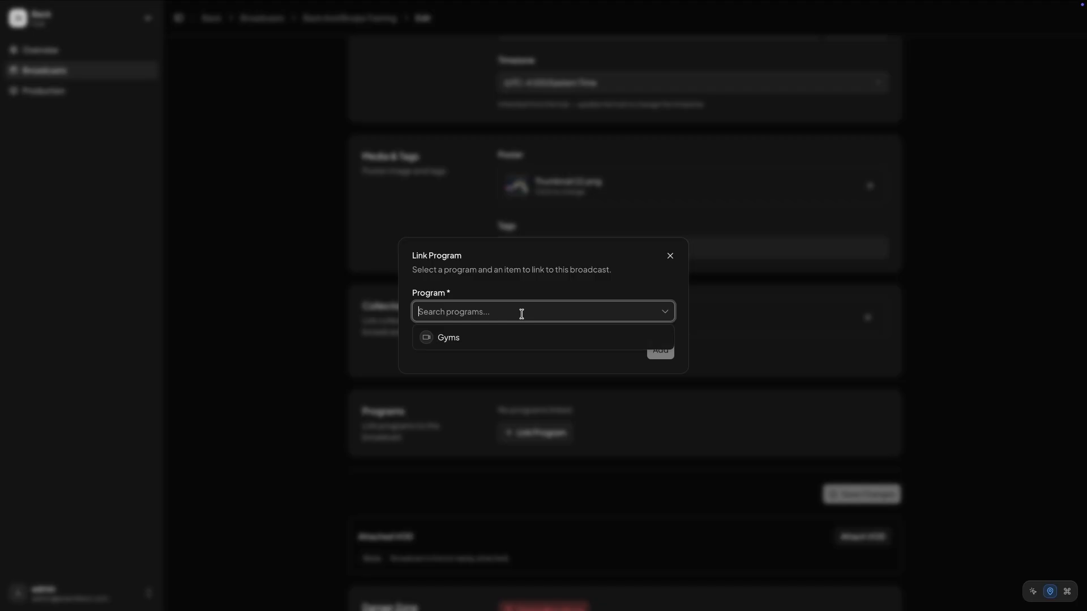
click(522, 339)
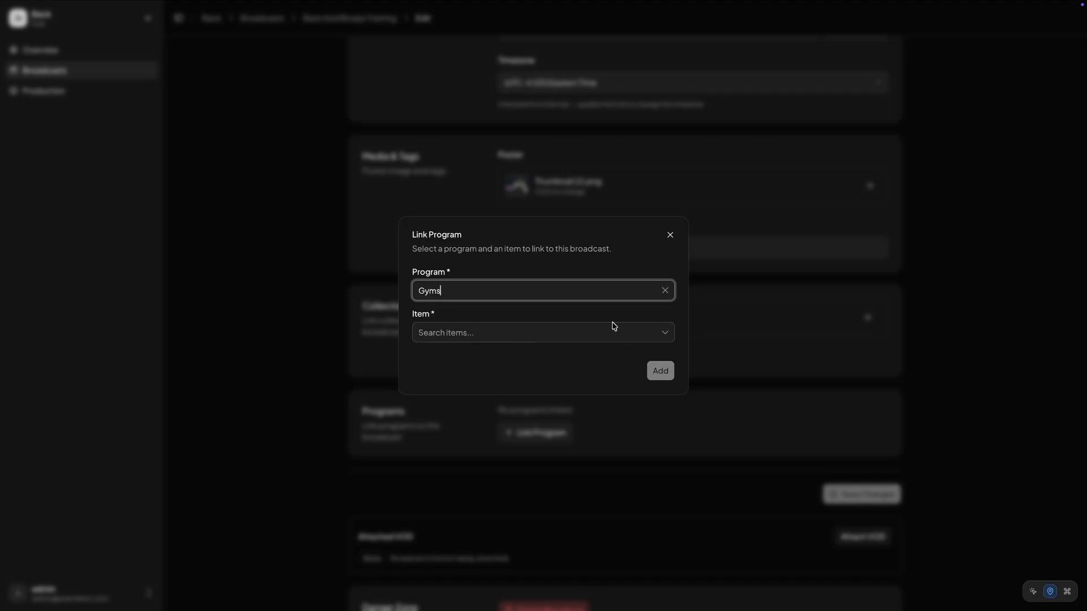
click(612, 329)
click(587, 359)
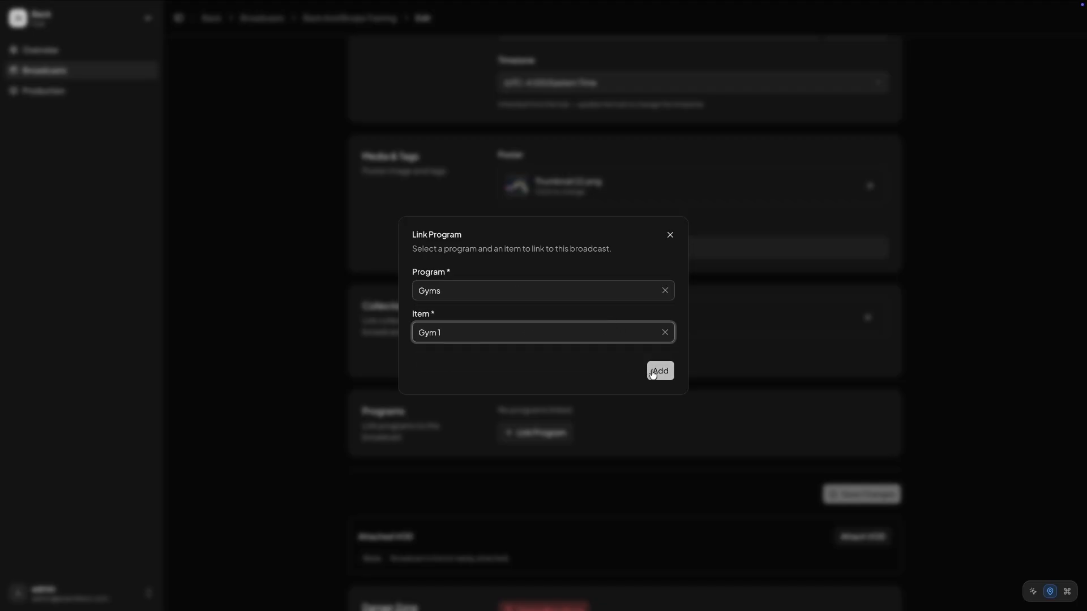
click(657, 372)
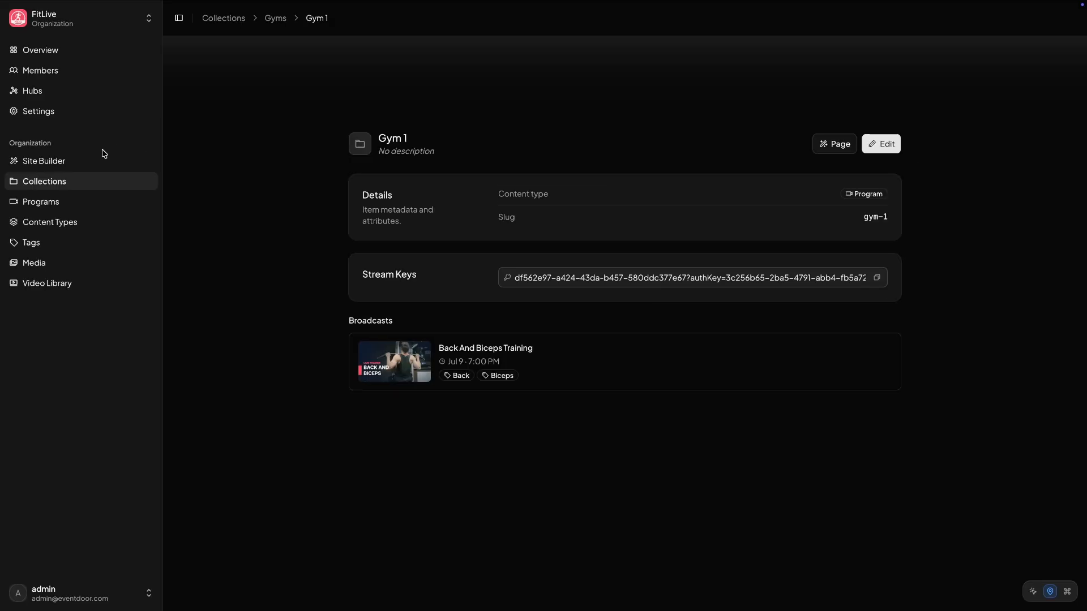
Step: In the site builder, give the home page's Organization Hero the backdrop image FITLIVE (1).png and the Cinematic layout
click(85, 162)
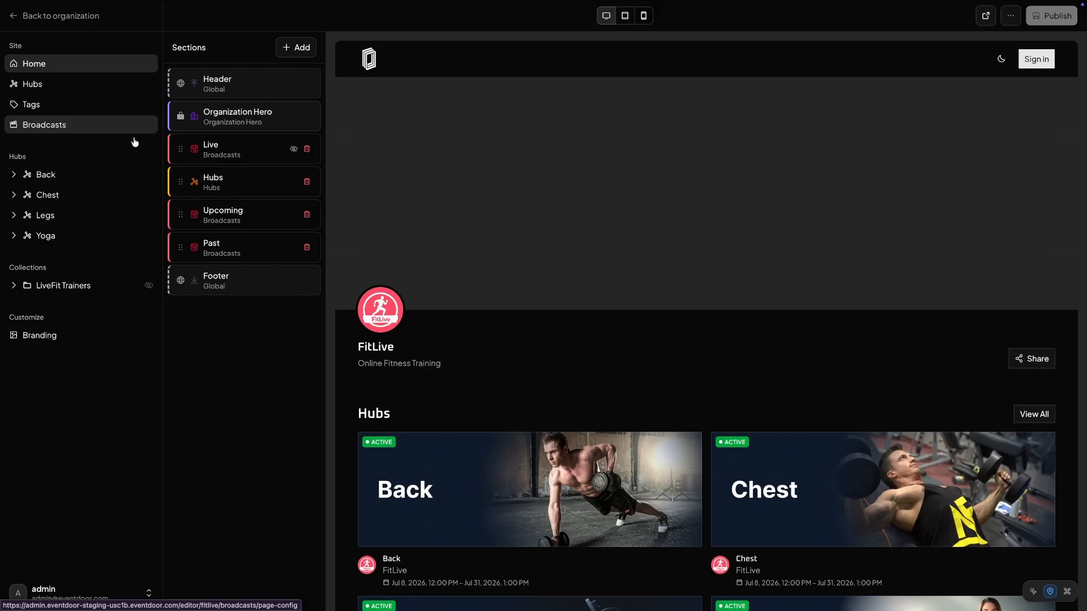
click(226, 124)
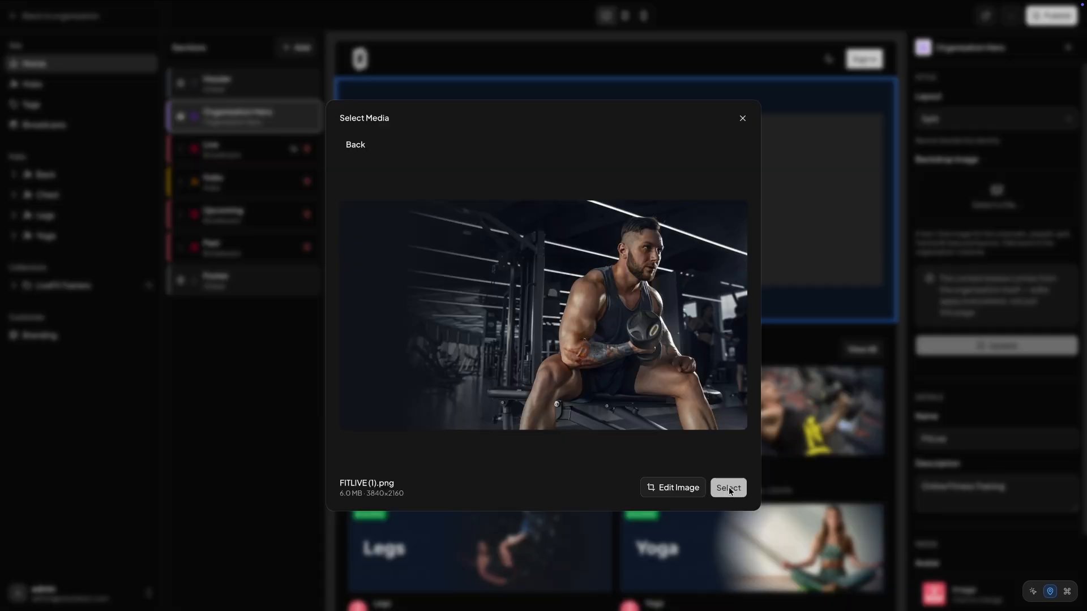
click(726, 485)
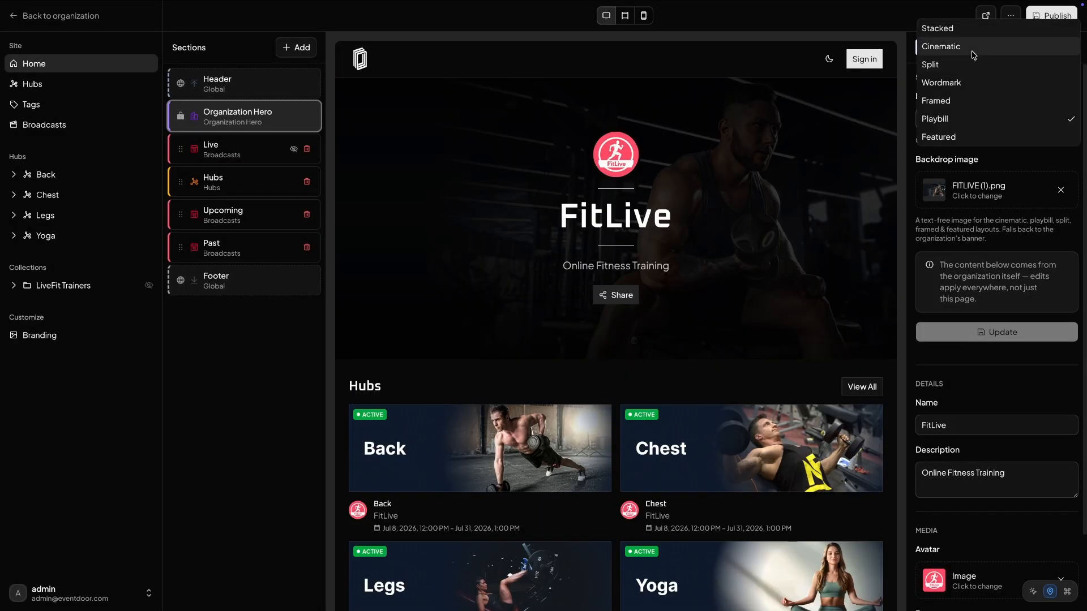
click(972, 47)
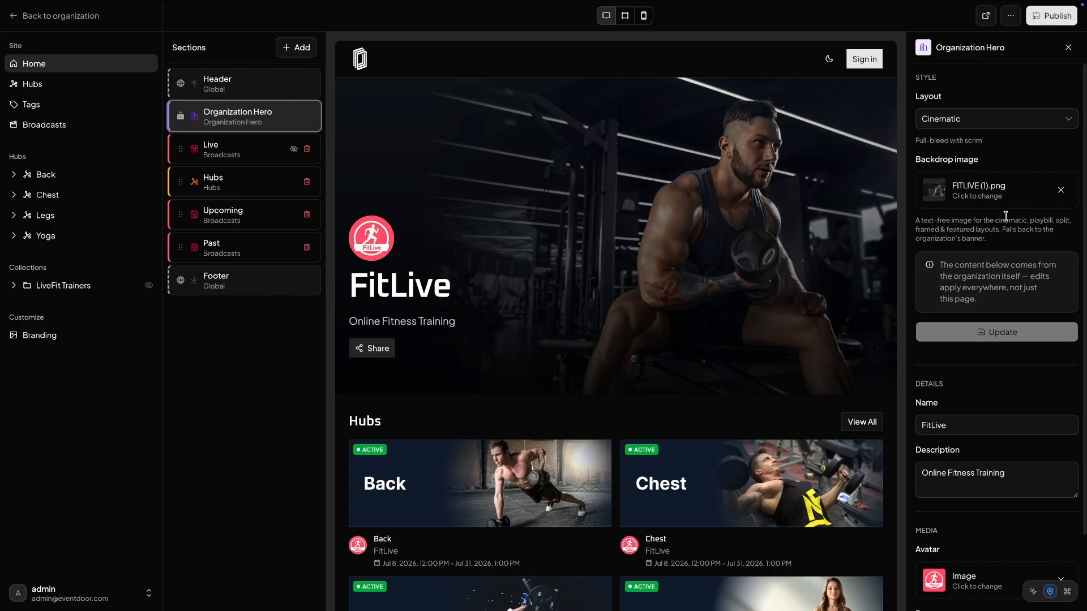
scroll(1012, 260, down, 2)
scroll(627, 216, down, 2)
scroll(627, 217, down, 3)
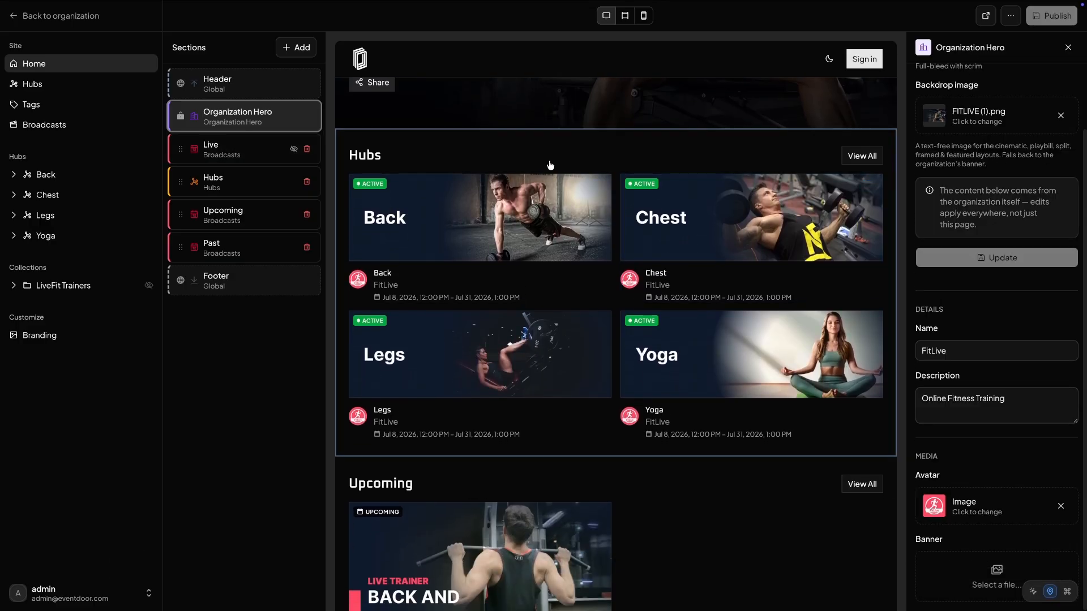
Step: Try the Carousel layout on the home page's Hubs section and return it to the Grid layout
click(549, 168)
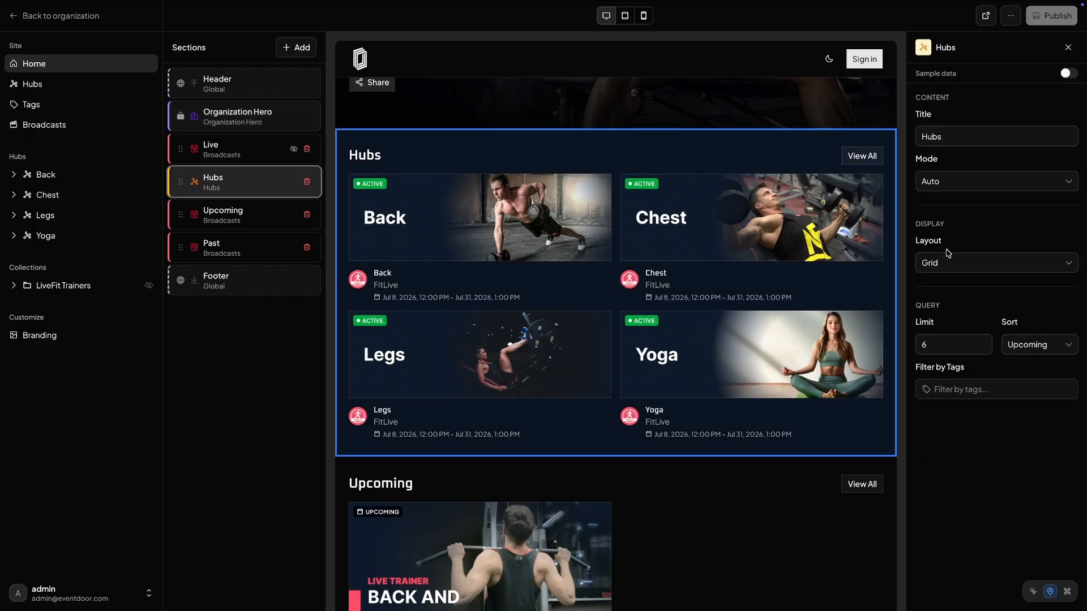
click(970, 269)
click(973, 281)
click(974, 261)
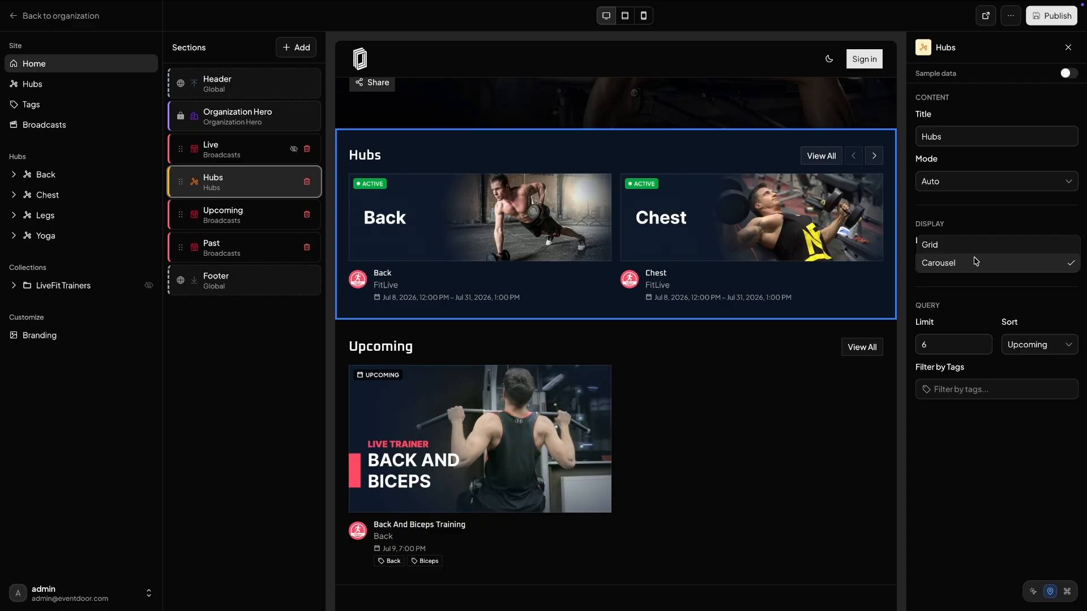
click(977, 246)
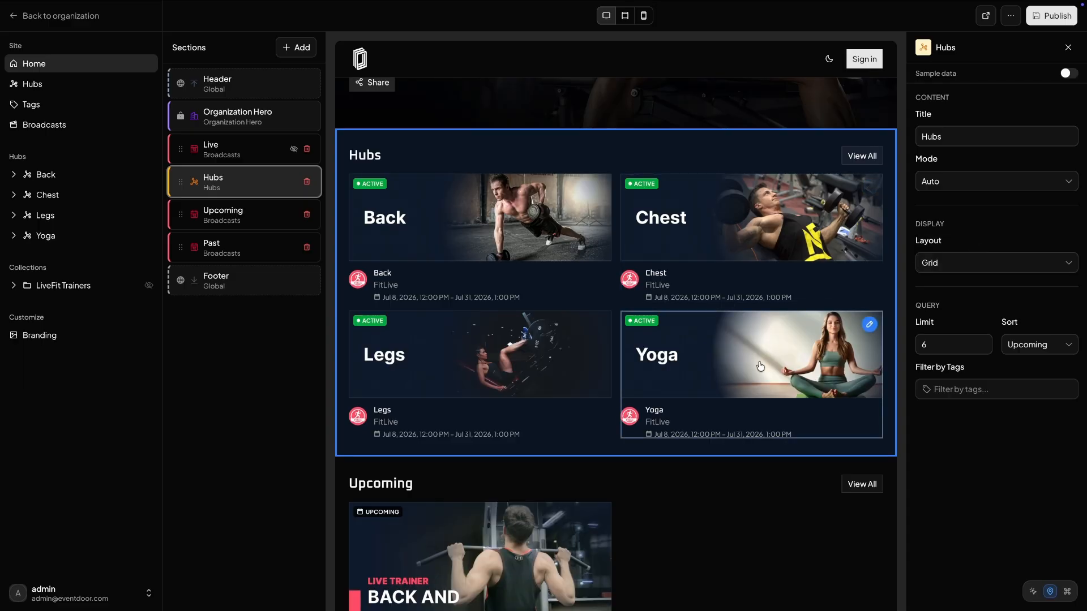
Step: Select the home page's Upcoming broadcasts section and look through its layout options
scroll(760, 366, down, 3)
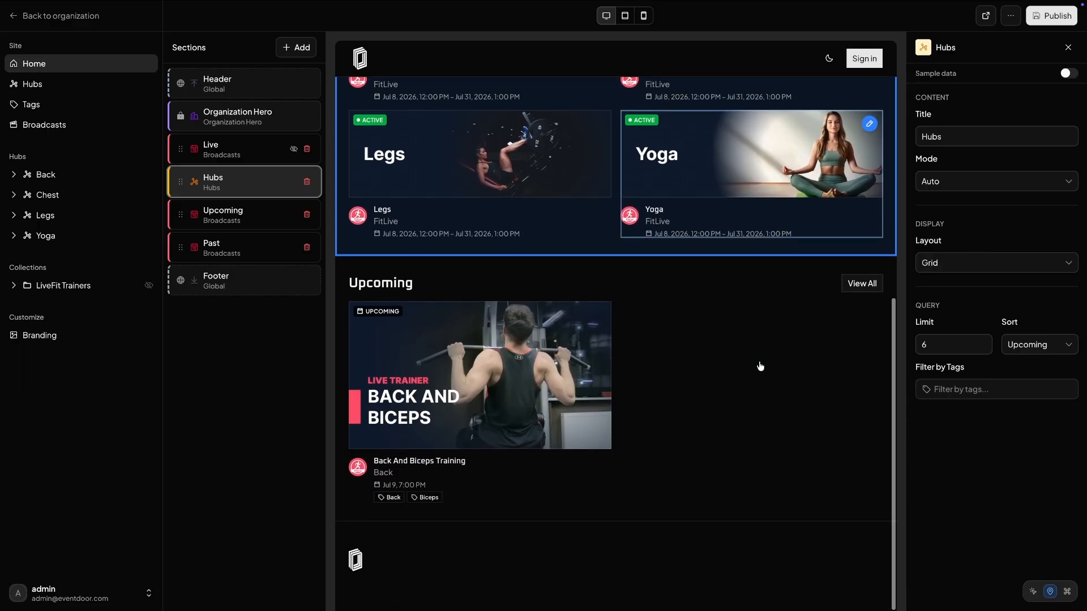
click(654, 362)
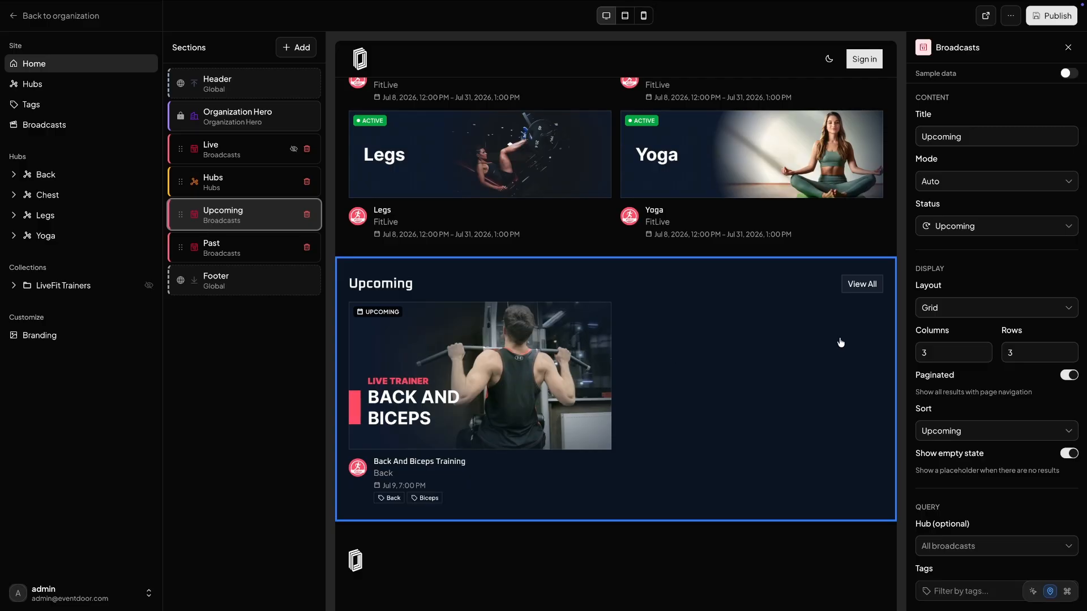
click(951, 312)
click(972, 326)
Step: Add a Collection section to the home page that displays the LiveFit Trainers collection
click(292, 53)
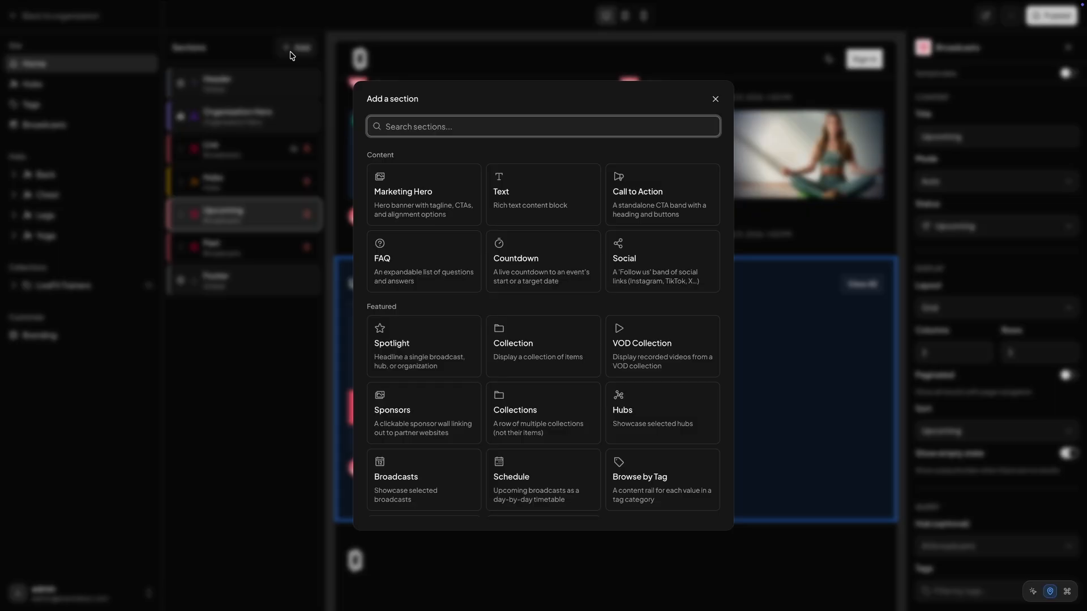
click(505, 345)
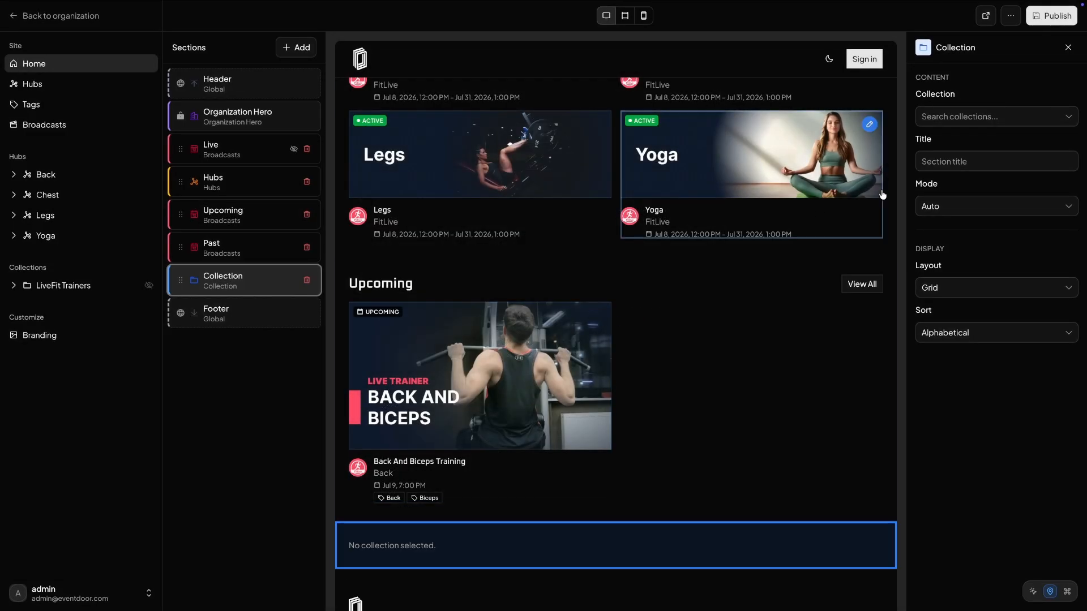
click(971, 119)
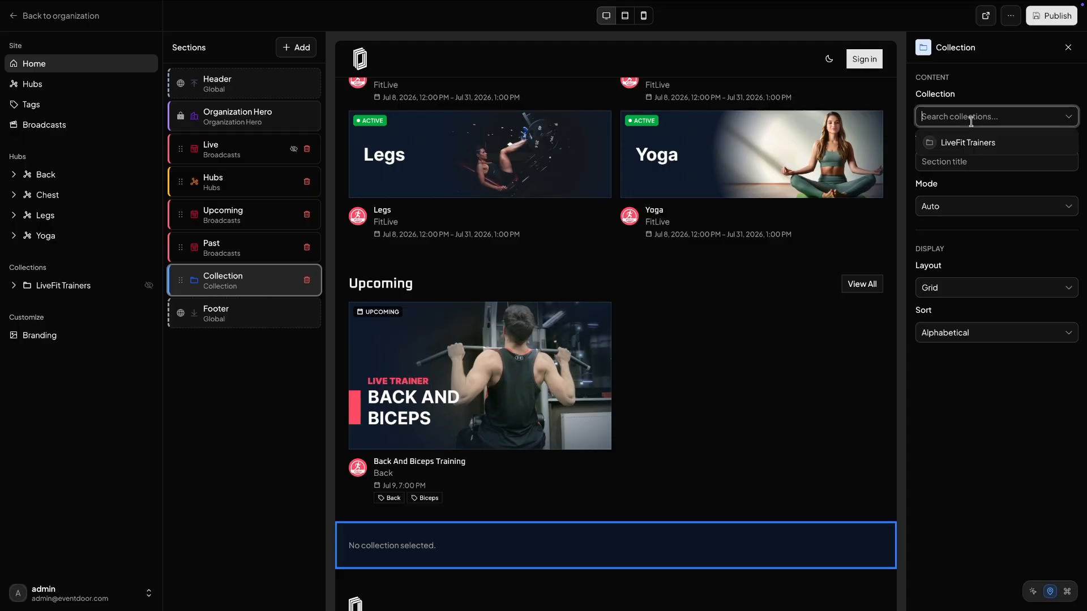
click(976, 142)
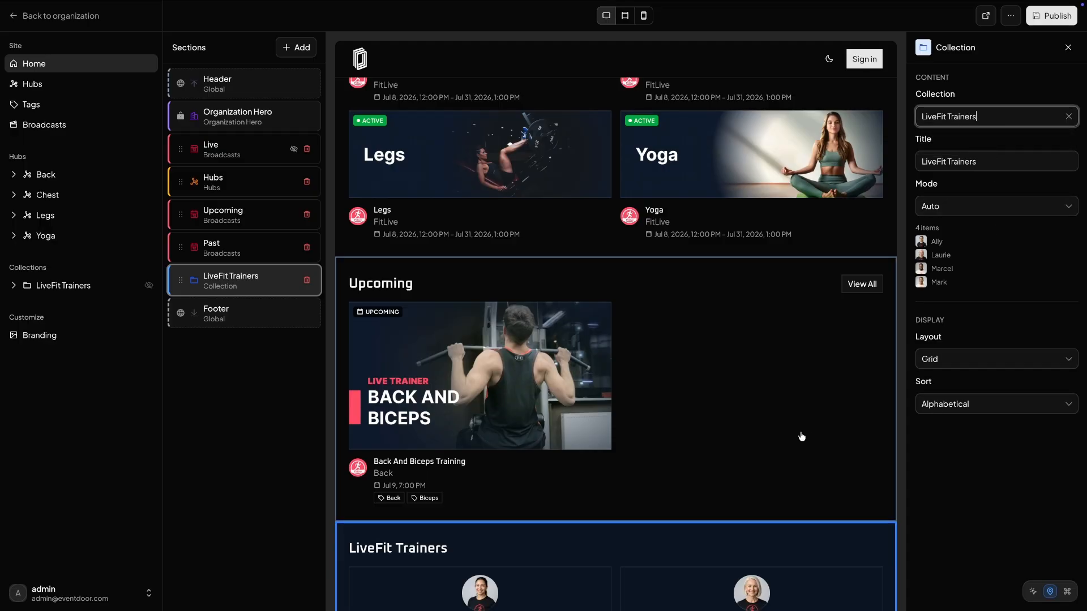
scroll(801, 436, down, 4)
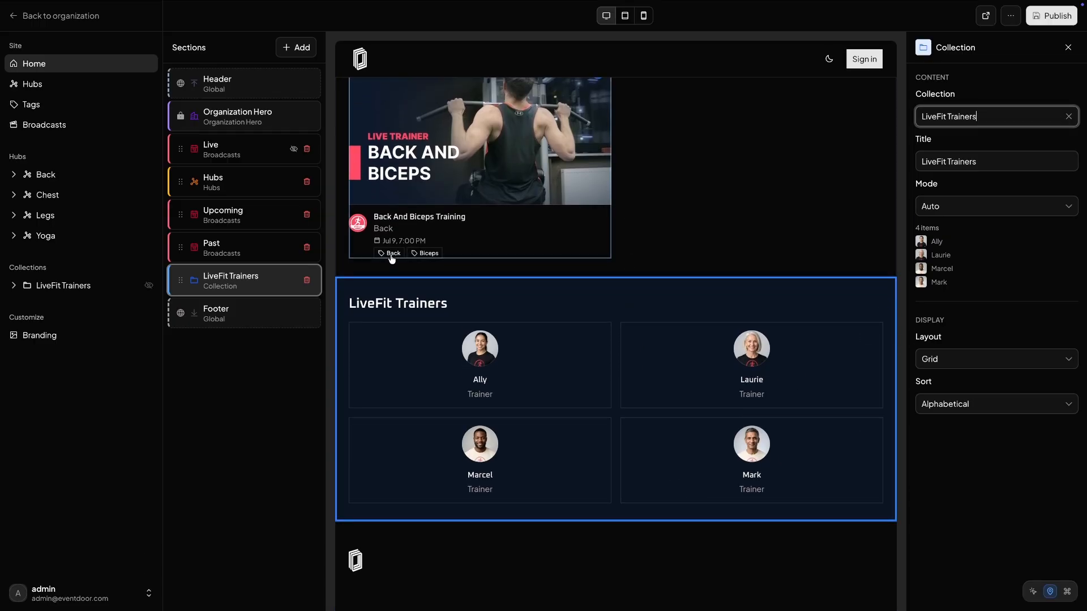
Step: Add a Tag Links section to the home page and set its tag category to Muscle Groups
click(296, 47)
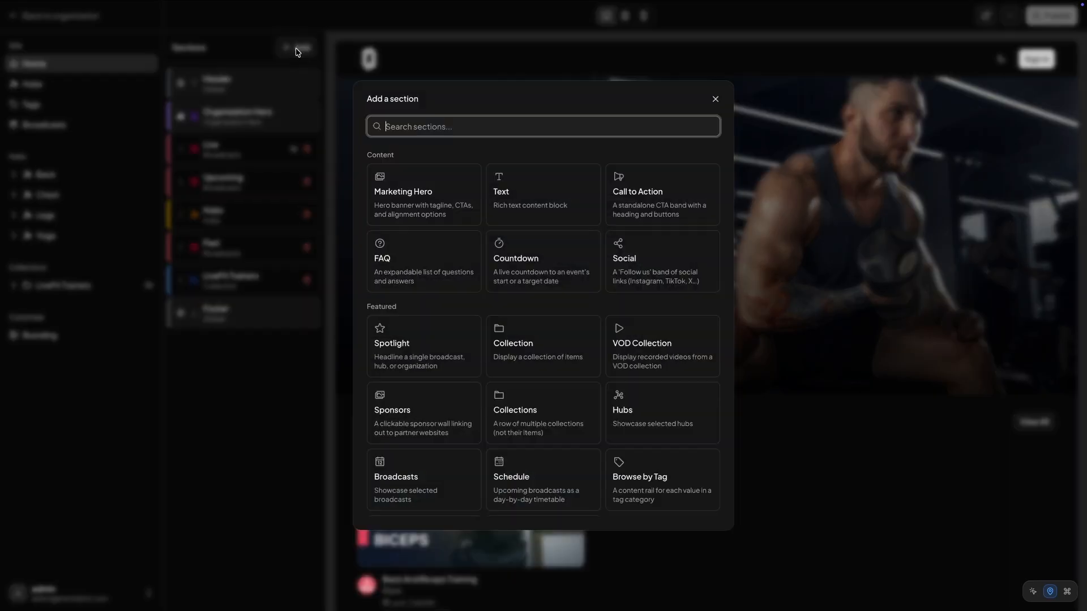
scroll(473, 412, down, 2)
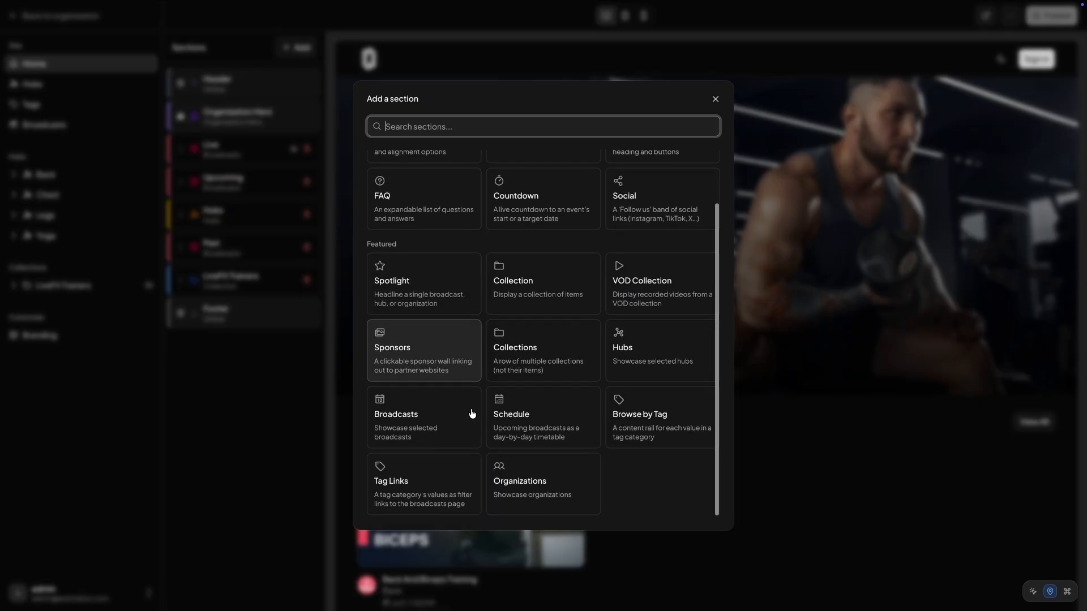
click(440, 482)
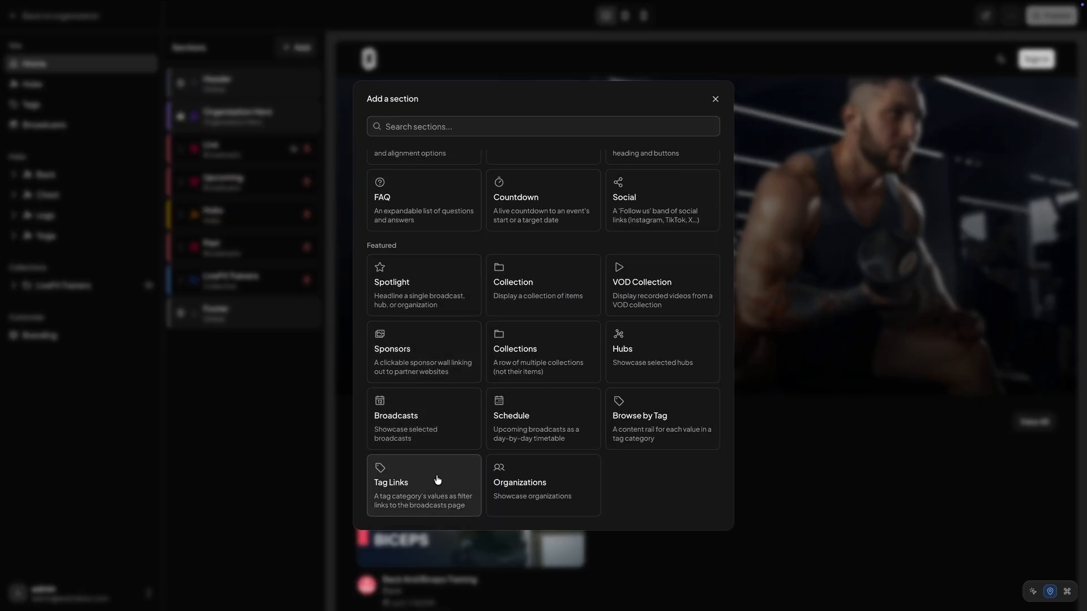
scroll(612, 387, down, 10)
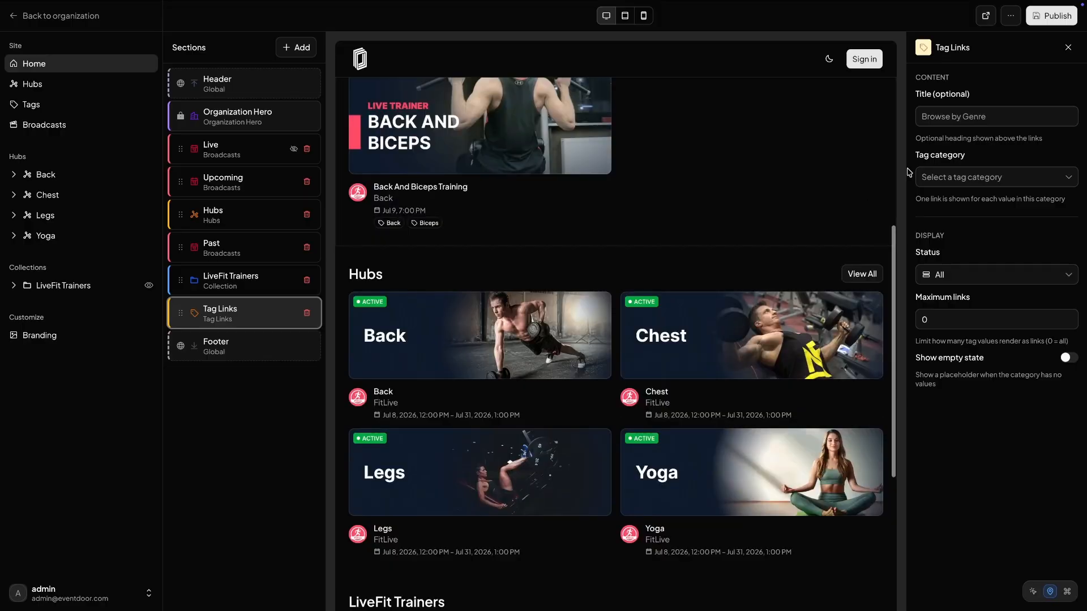
scroll(787, 376, down, 3)
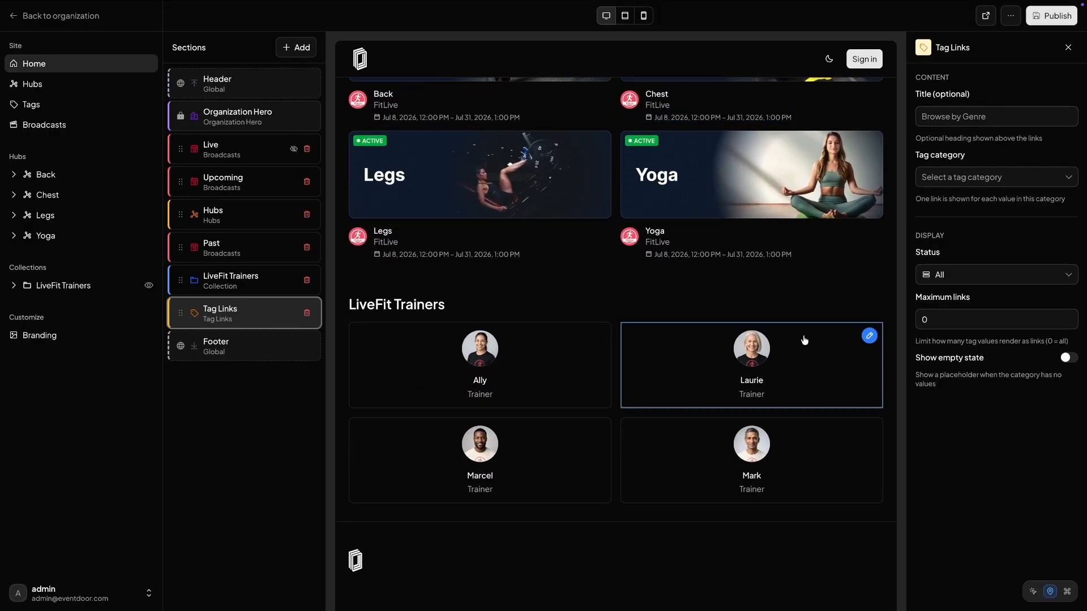
click(983, 185)
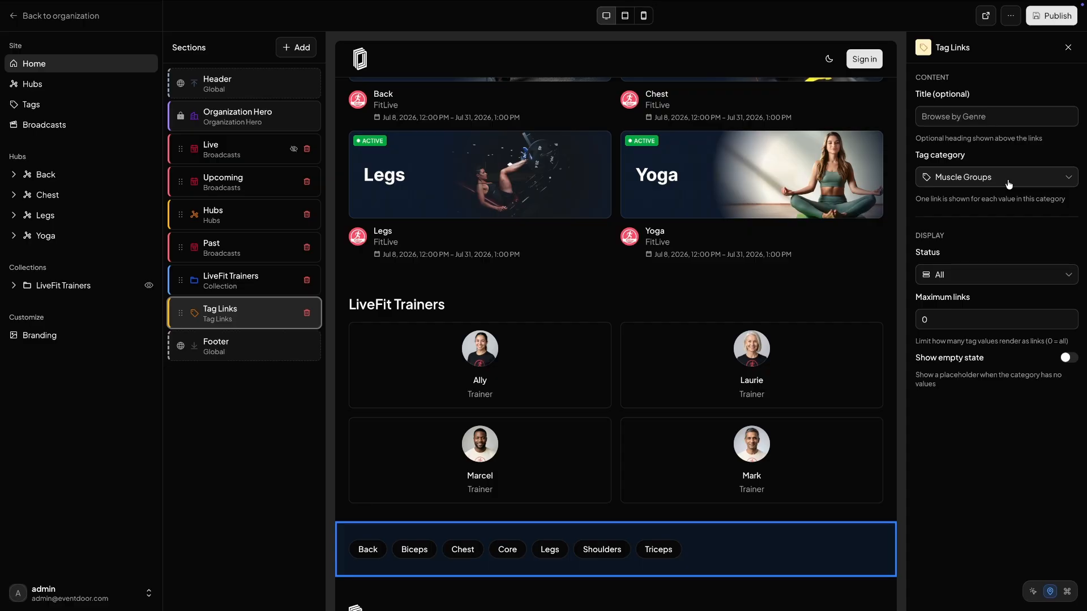
Step: Enter a title beginning with "Find Your" for the Tag Links section
click(1002, 121)
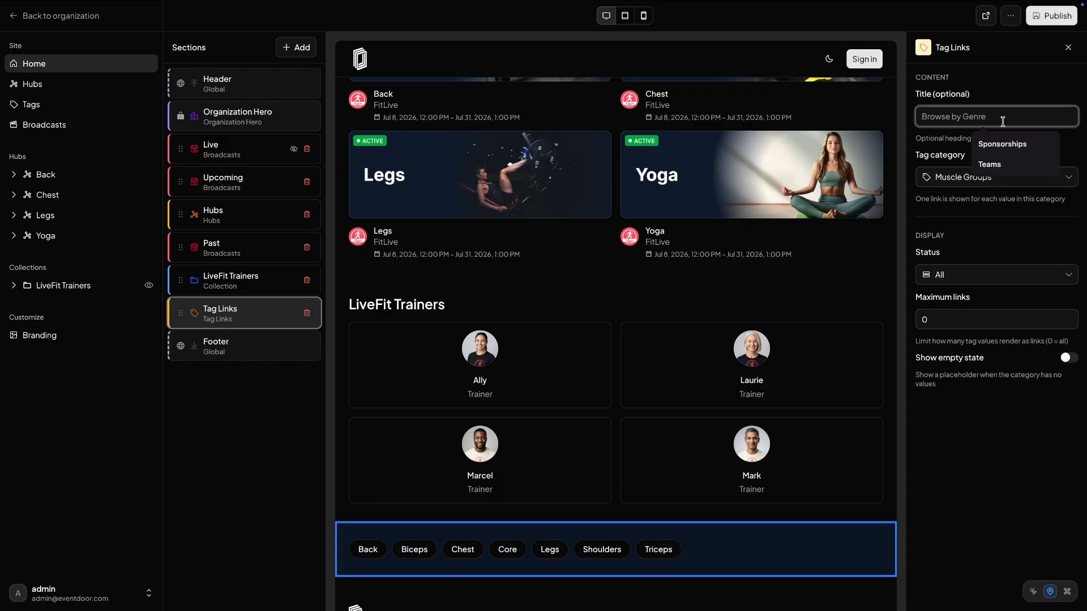
text(Find)
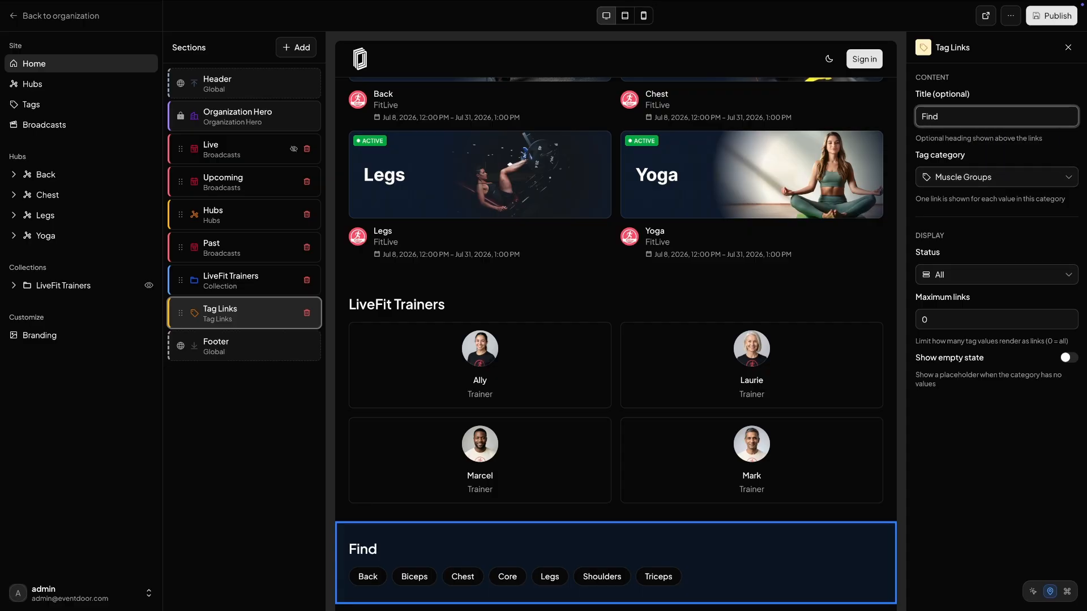
text( Your)
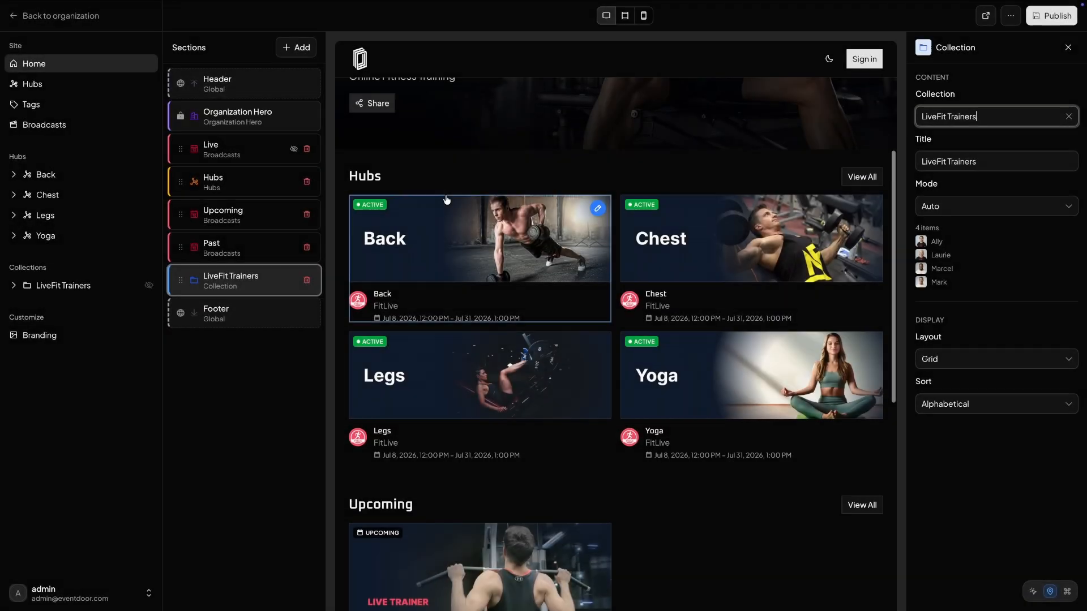
Step: Move the Upcoming broadcasts section above the Hubs section in the home page's section order
scroll(443, 201, up, 1)
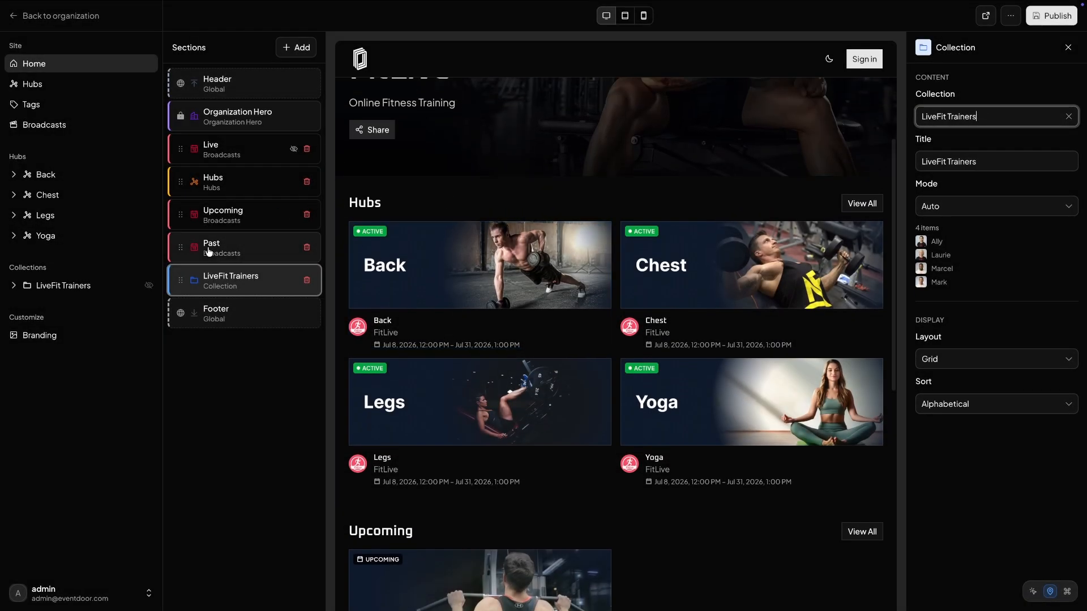
drag(180, 214, 179, 182)
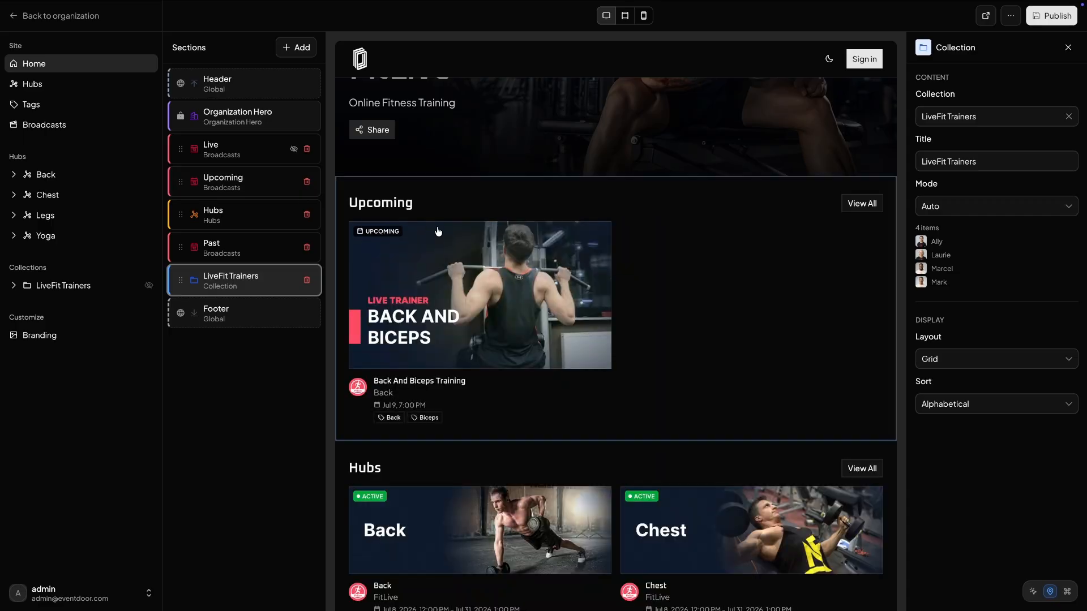
scroll(509, 209, up, 4)
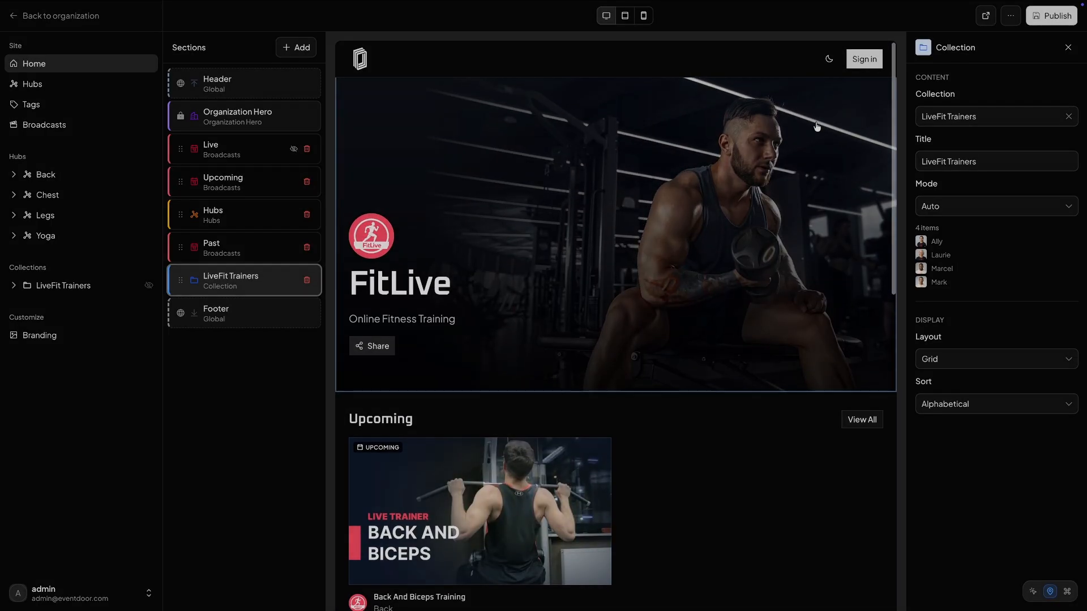
Step: In the site's branding settings, use FitLive (4).png as the light logo and FitLive White.png as the dark logo
click(74, 336)
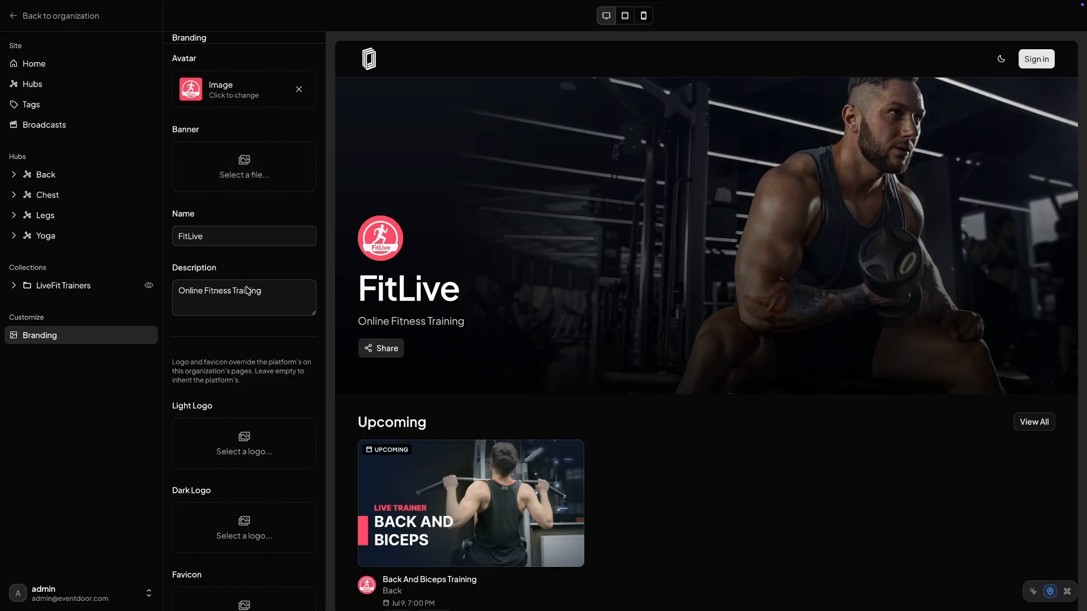
click(249, 441)
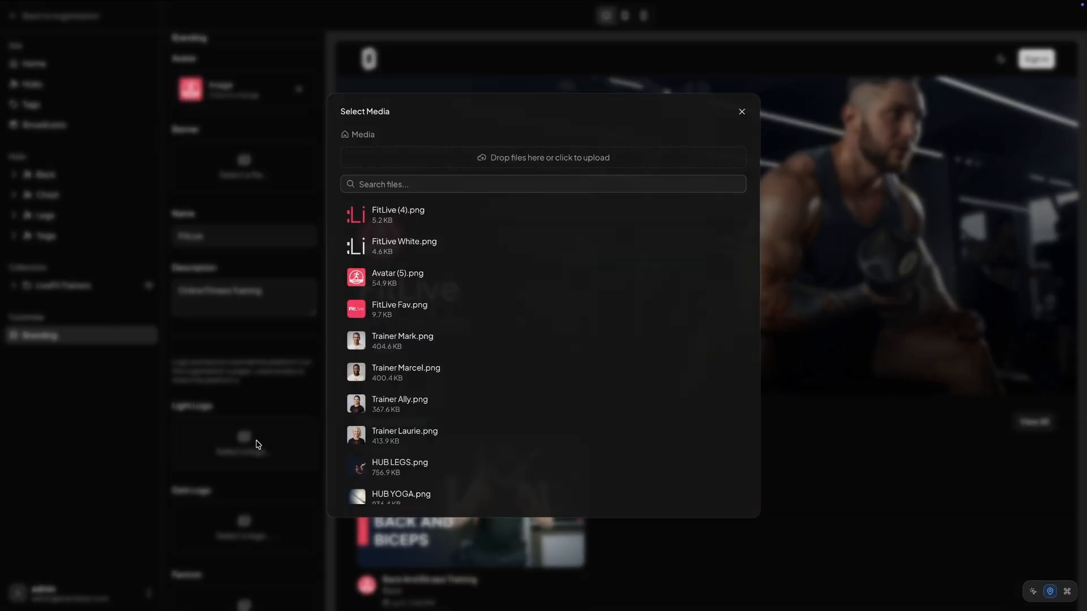
click(450, 220)
click(728, 487)
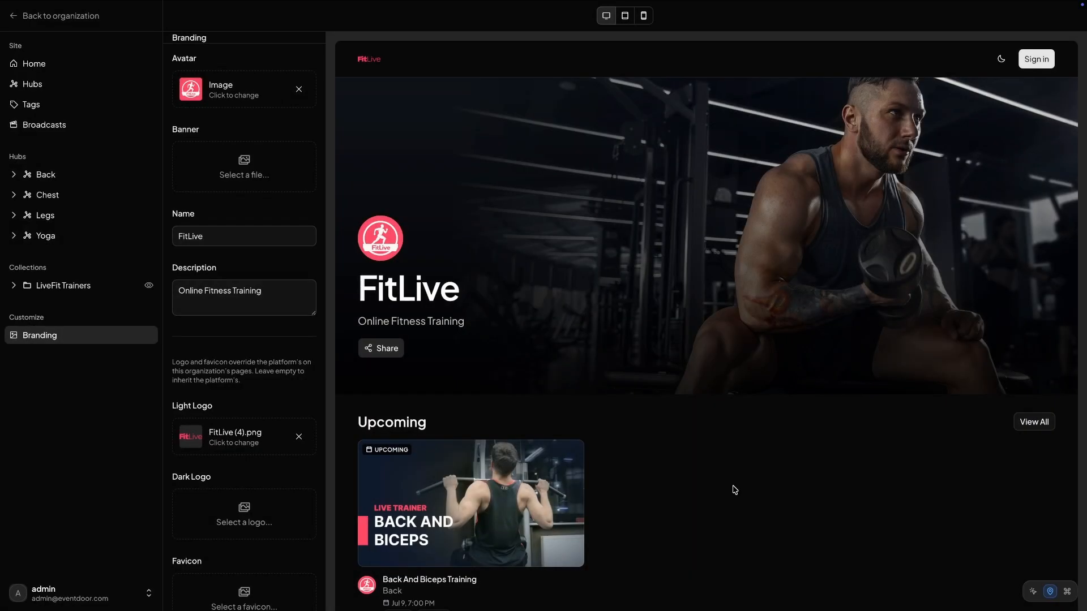
click(258, 521)
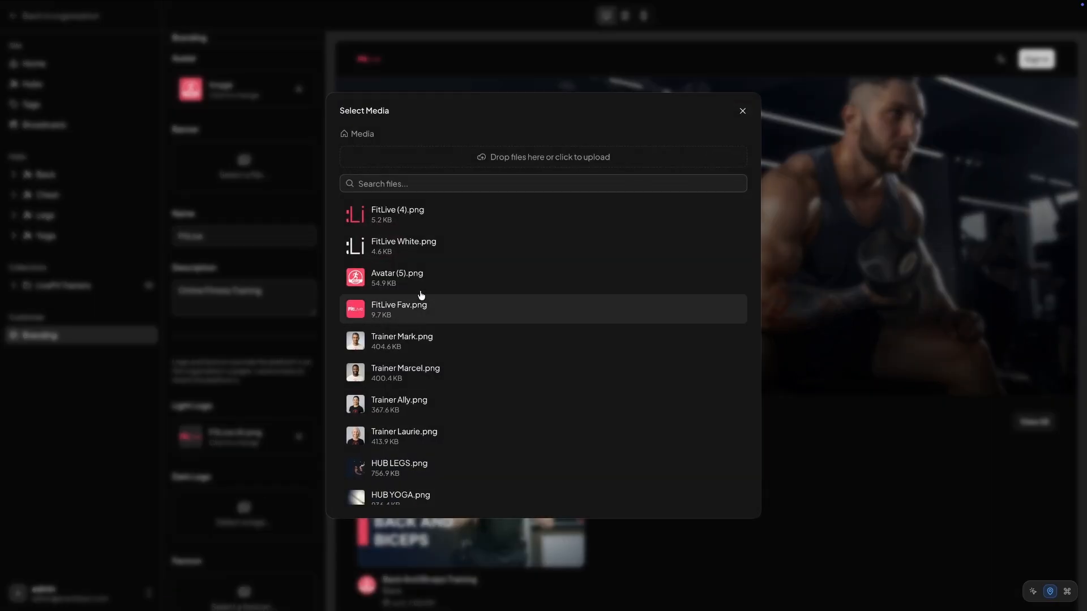
click(430, 249)
click(727, 487)
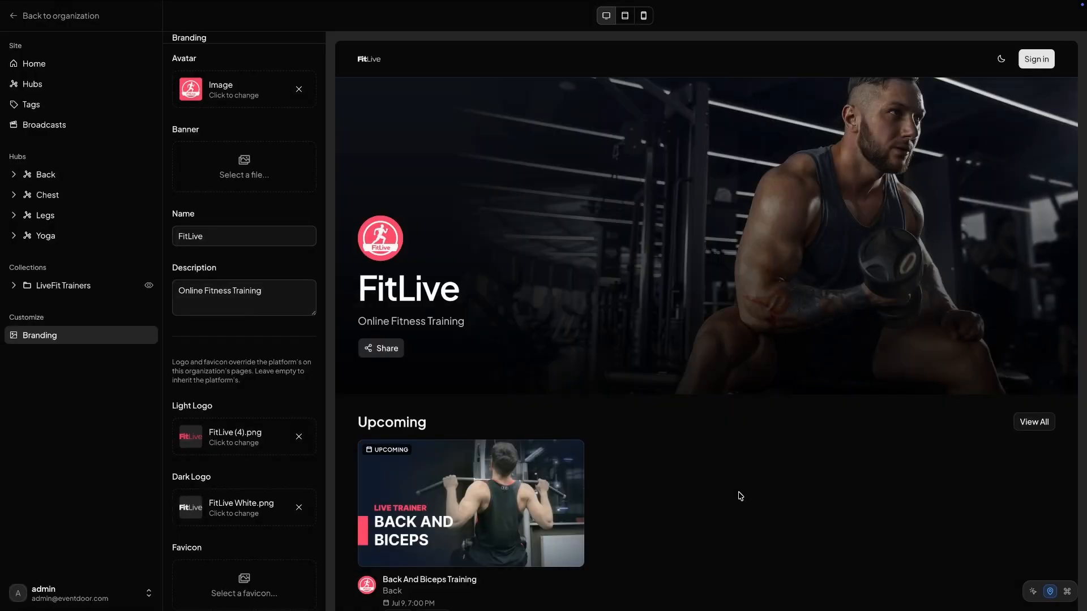
Step: Set the organization's favicon to the image FitLive Fav.png
click(244, 578)
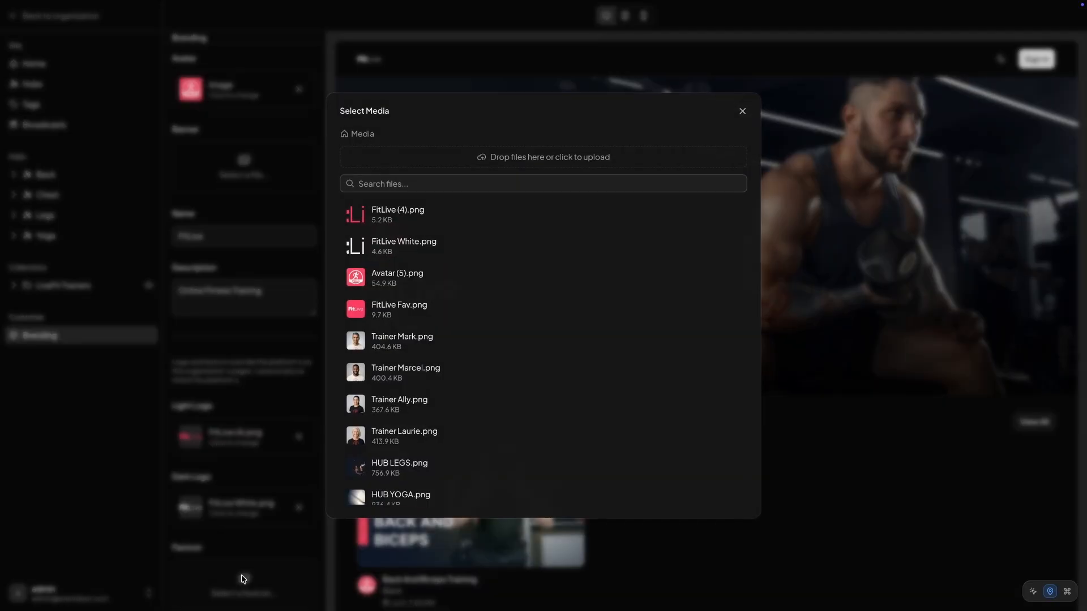
click(409, 314)
click(715, 482)
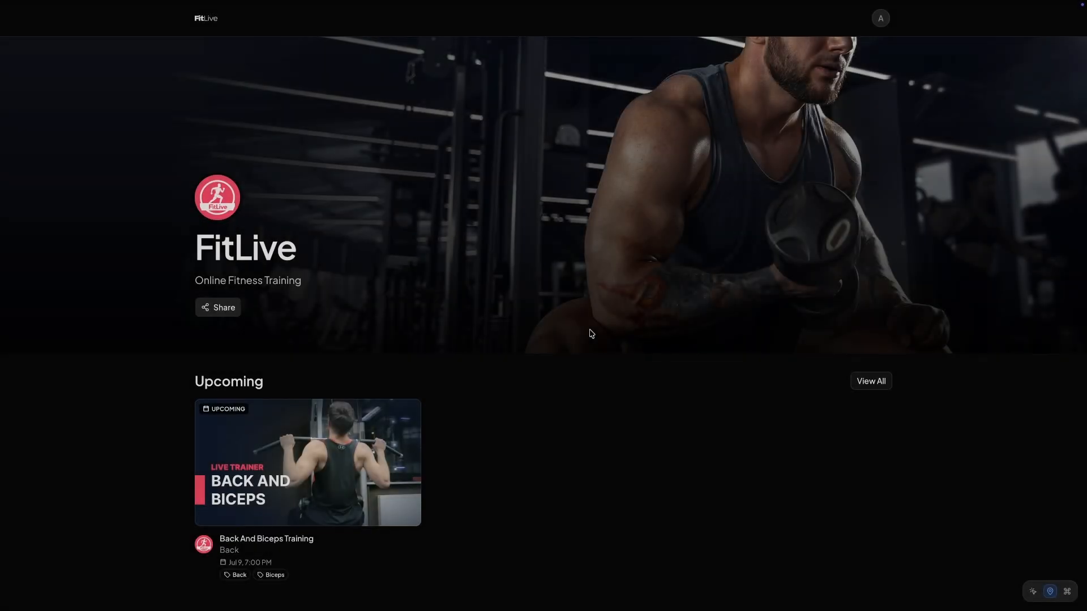
Step: Look over the FitLive public site's home page and Back hub page, and open the third trainer's page from LiveFit Trainers
scroll(591, 334, down, 7)
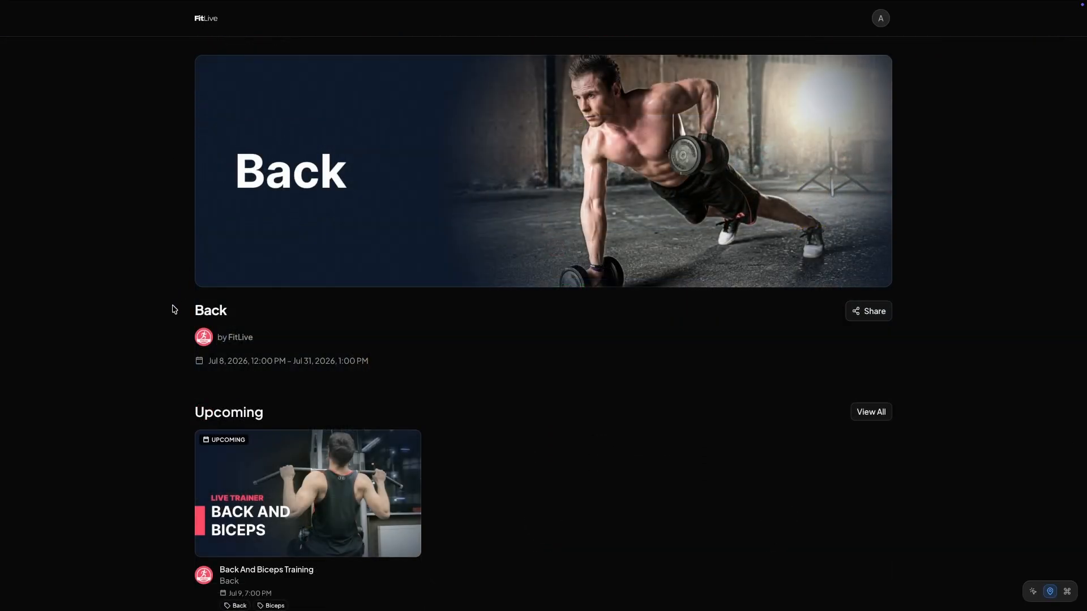
scroll(170, 312, down, 1)
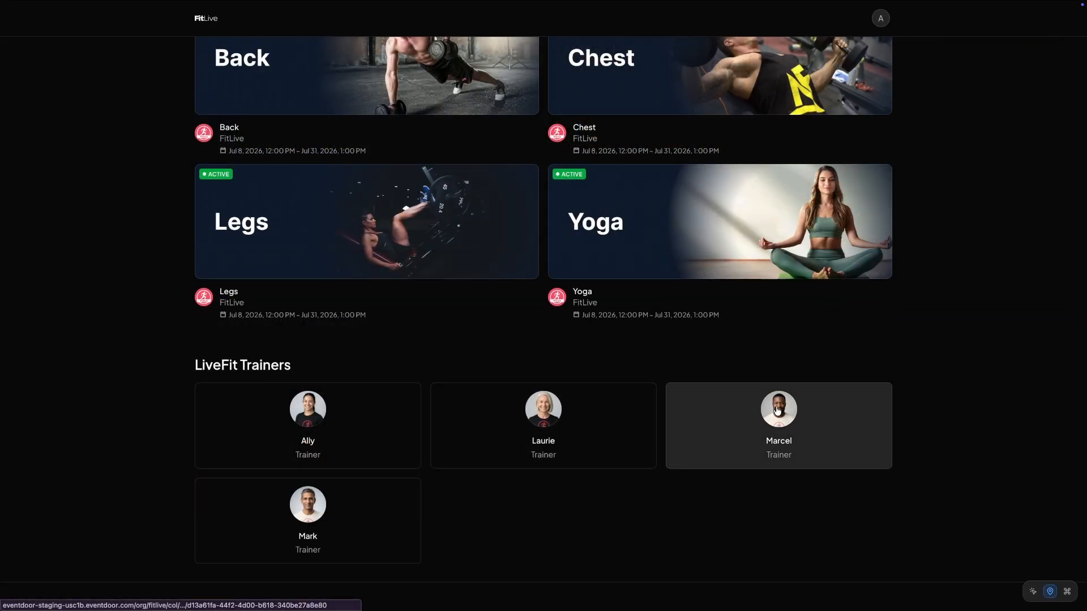
click(785, 414)
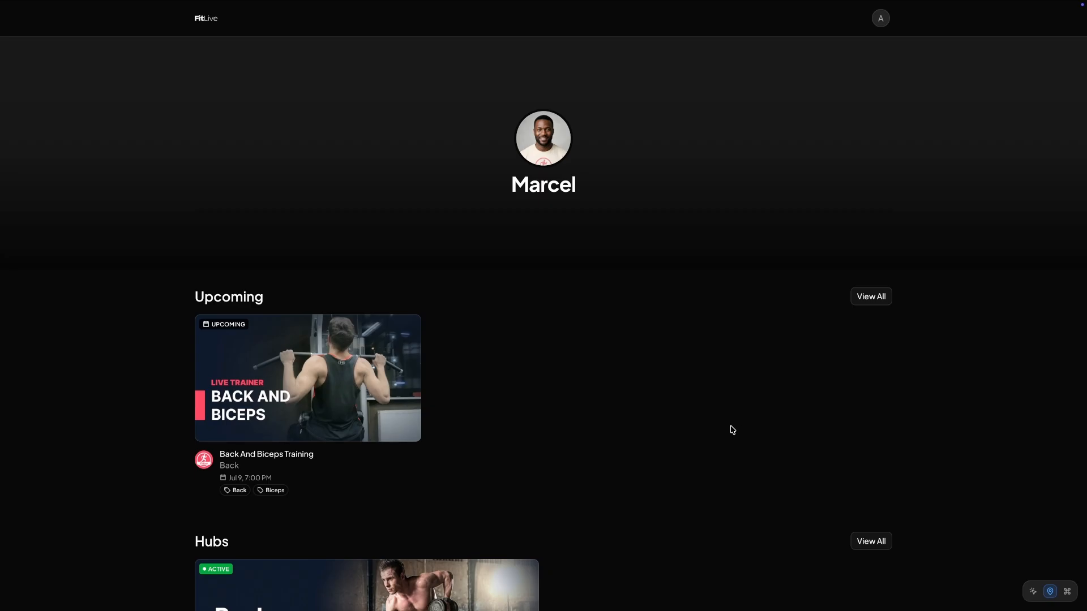